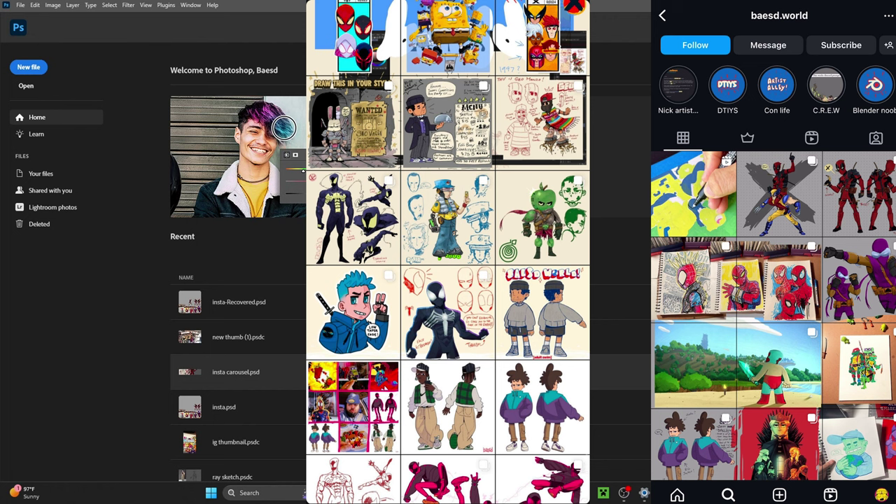
# - Create a new 3000 × 3000 px RGB document at 400 pixels per inch
pyautogui.click(28, 67)
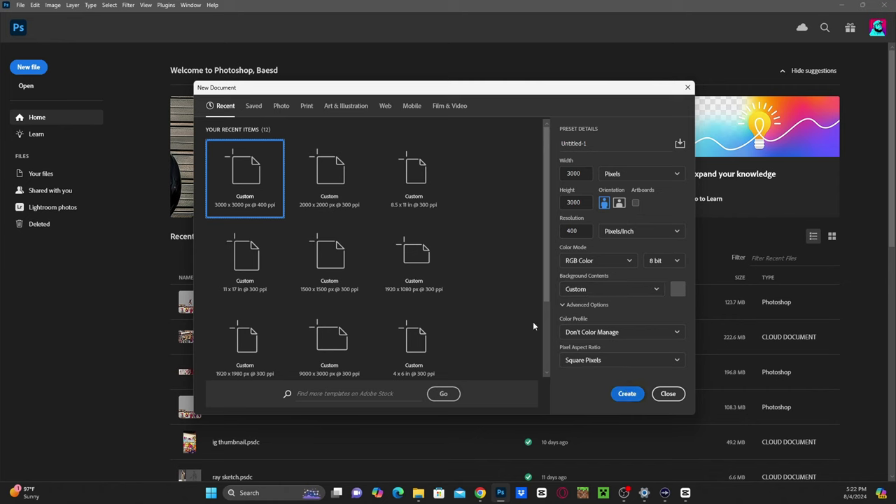
pyautogui.click(627, 394)
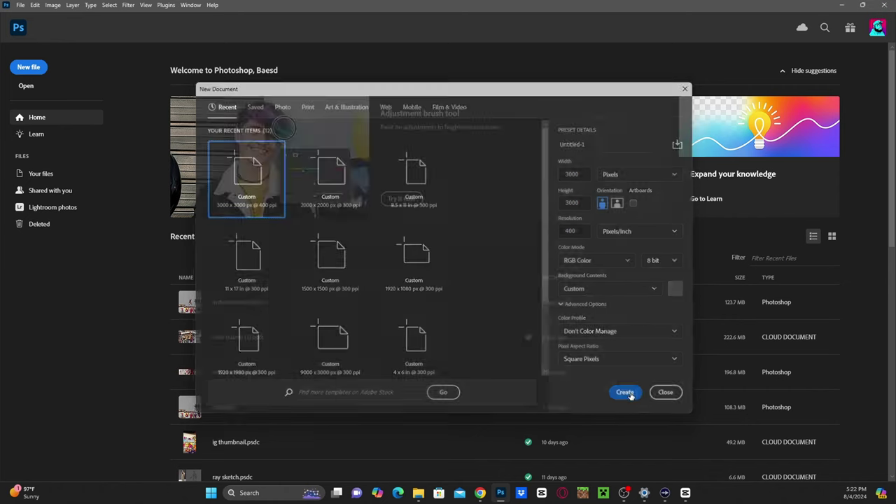
# - Add a cyan guide layout with 3 columns and 3 rows to divide the canvas into nine equal squares
pyautogui.click(150, 6)
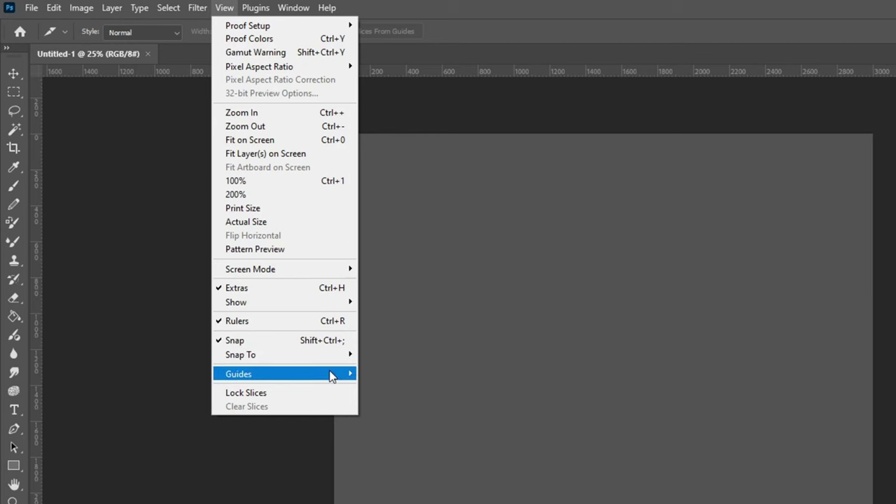
pyautogui.moveTo(332, 376)
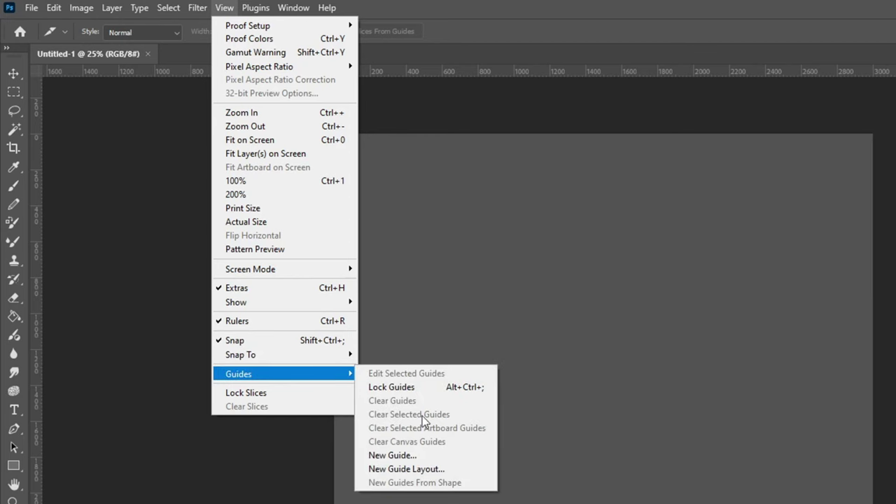
pyautogui.click(434, 469)
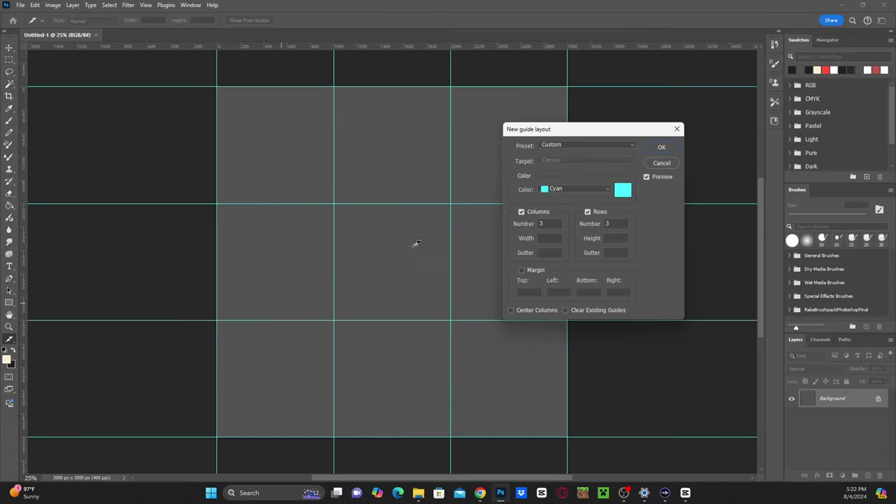
pyautogui.moveTo(568, 130); pyautogui.dragTo(605, 113)
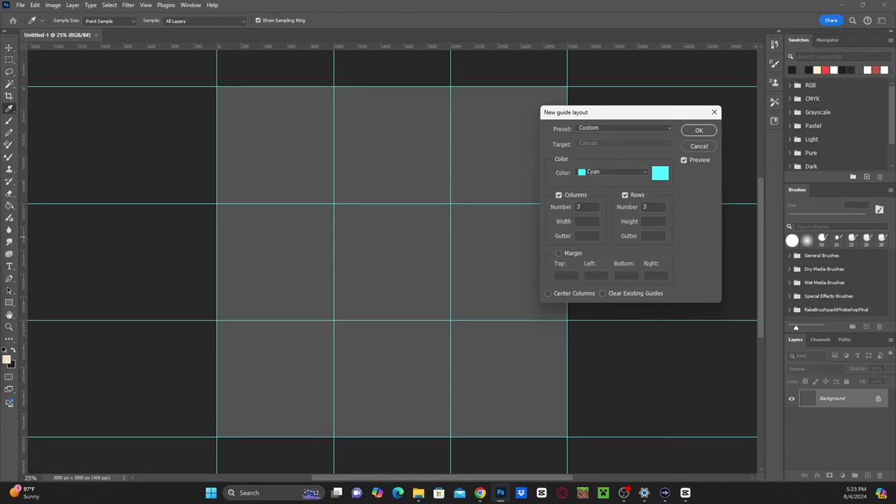
pyautogui.click(660, 173)
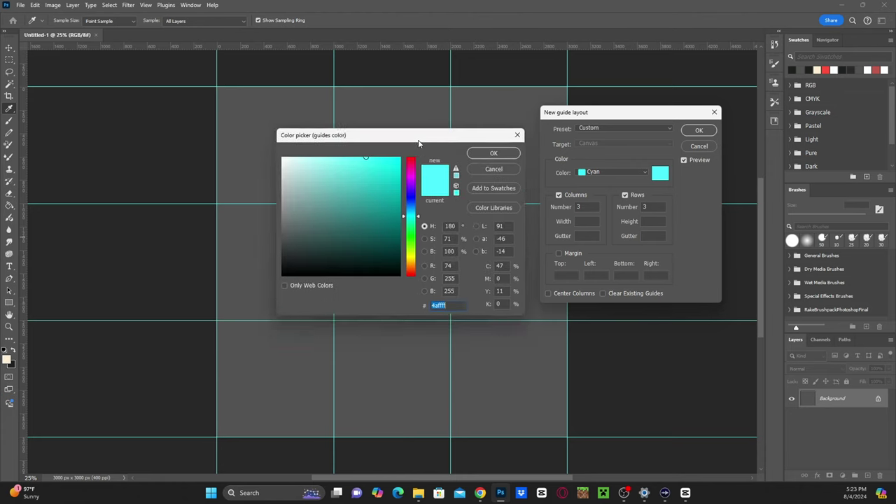
pyautogui.click(425, 223)
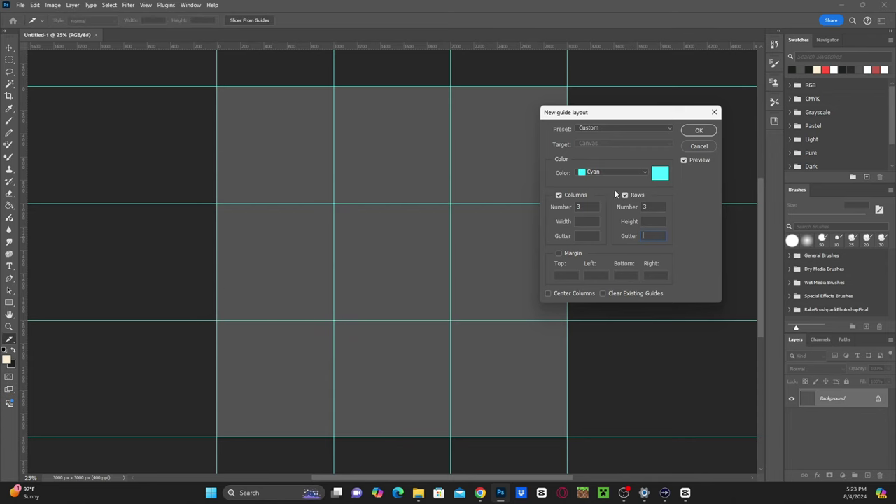
pyautogui.click(699, 130)
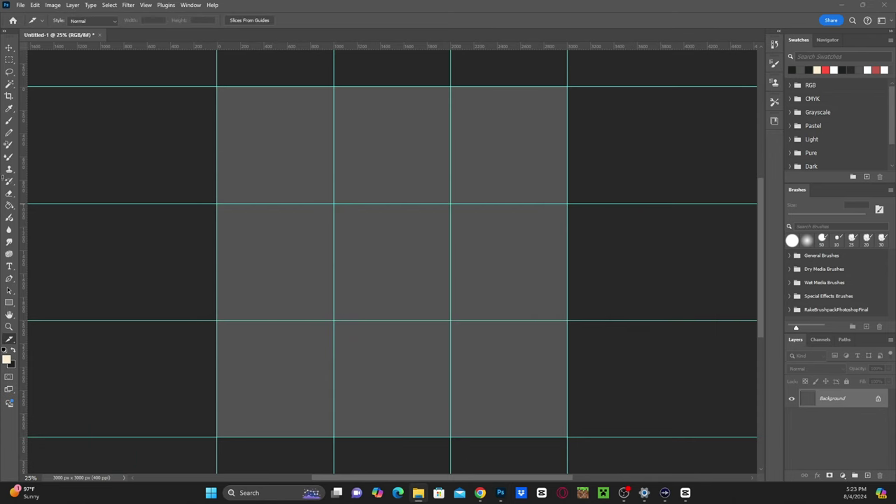
# - Place the drake default image, shrink it and position it in the lower middle of the canvas
pyautogui.moveTo(654, 180); pyautogui.dragTo(502, 232)
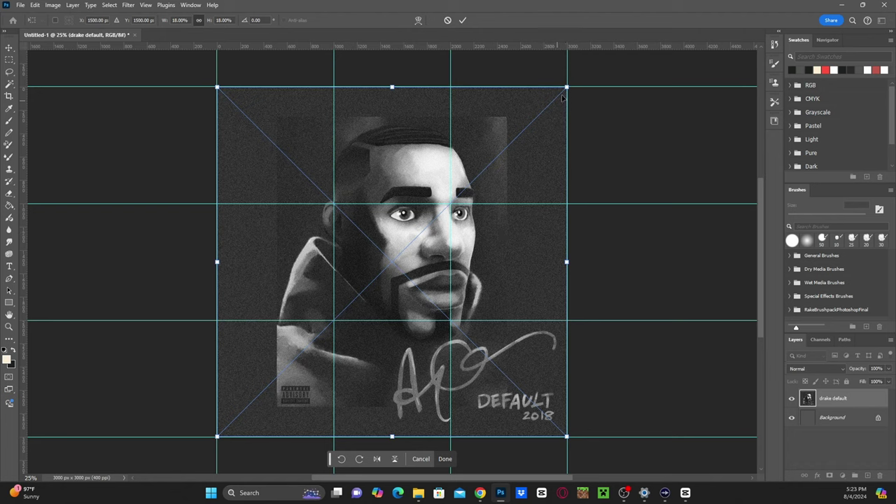
pyautogui.moveTo(566, 86); pyautogui.dragTo(549, 105)
pyautogui.moveTo(485, 161)
pyautogui.mouseDown()
pyautogui.moveTo(508, 149)
pyautogui.moveTo(498, 146)
pyautogui.moveTo(494, 157)
pyautogui.mouseUp()
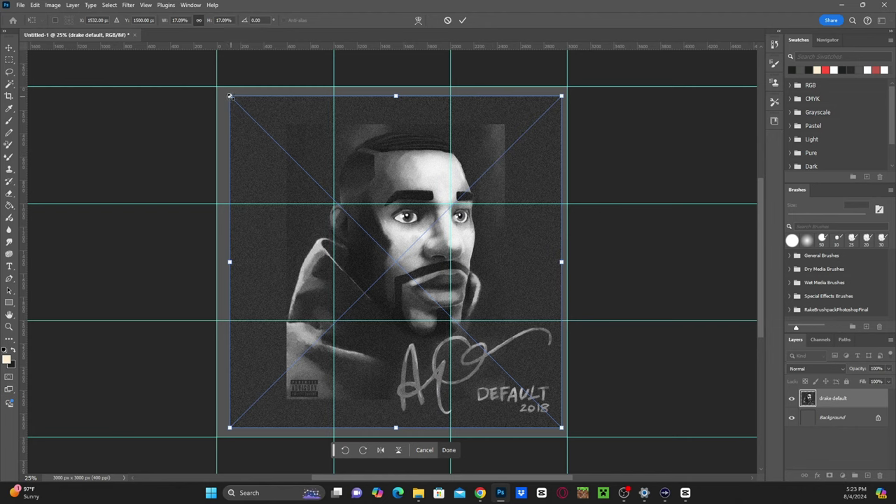
pyautogui.moveTo(230, 96); pyautogui.dragTo(364, 230)
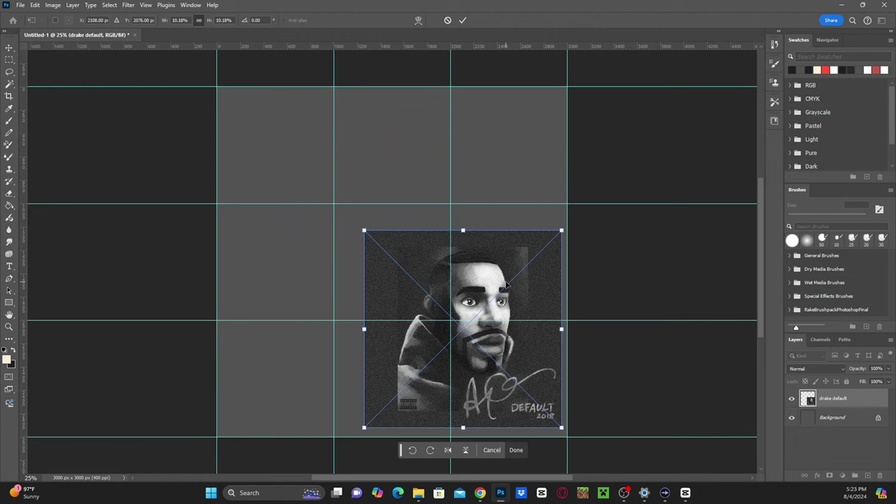
pyautogui.moveTo(360, 225)
pyautogui.mouseDown()
pyautogui.moveTo(290, 184)
pyautogui.moveTo(349, 224)
pyautogui.mouseUp()
pyautogui.moveTo(393, 273); pyautogui.dragTo(390, 308)
pyautogui.press('Return')
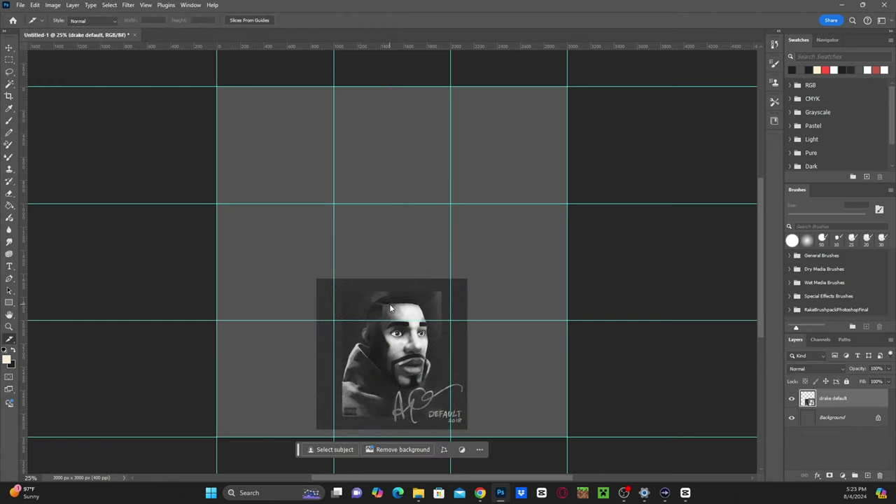
# - Place the pippin character sheet at 48.80% in the canvas's upper-left corner and add the custom painting image across the bottom
pyautogui.moveTo(566, 263); pyautogui.dragTo(349, 171)
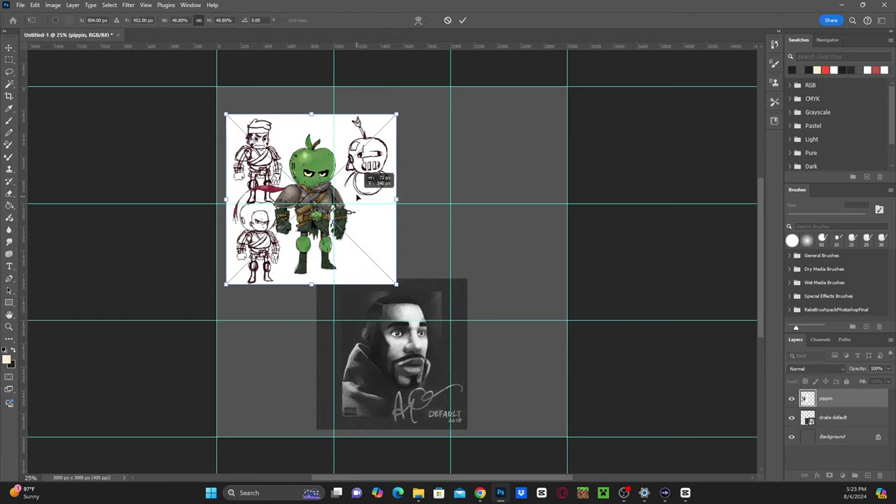
pyautogui.press('c')
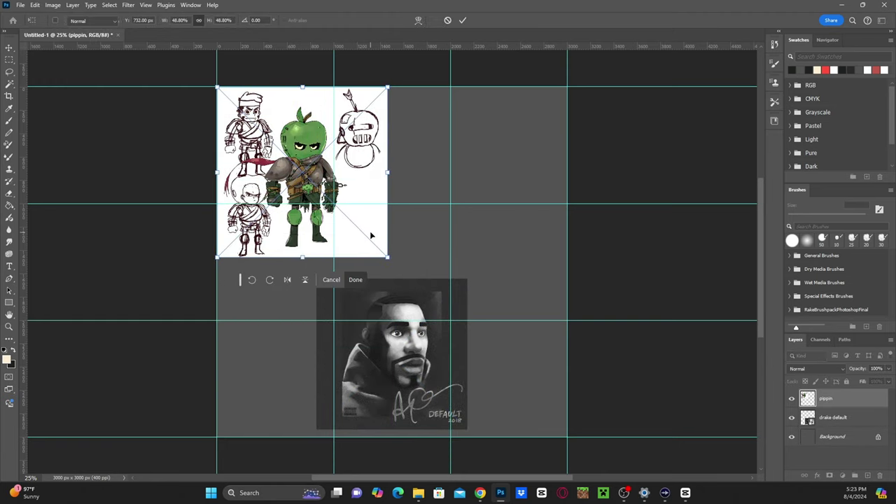
pyautogui.hotkey('ctrl', 'v')
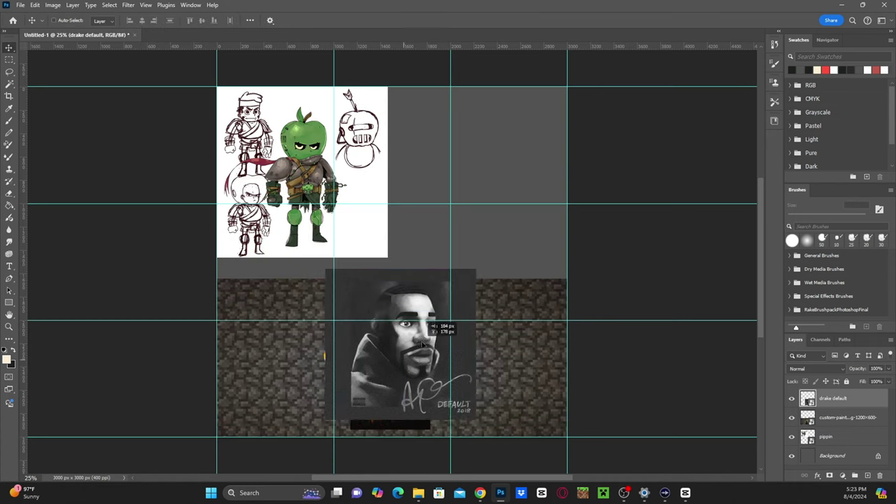
# - Move the drake default image to the canvas's right edge above the bottom row, scaling it to 6.54% with a small margin
pyautogui.moveTo(401, 348); pyautogui.dragTo(475, 280)
pyautogui.hotkey('ctrl', 't')
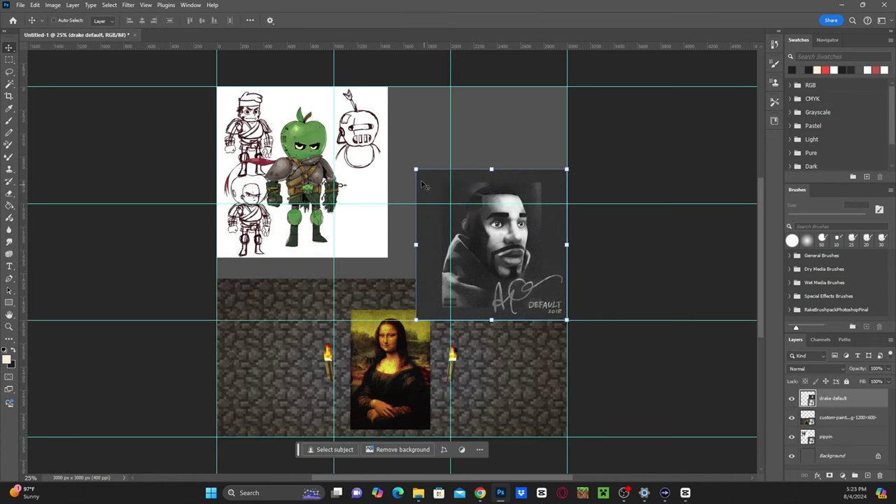
pyautogui.moveTo(424, 185)
pyautogui.mouseDown()
pyautogui.moveTo(416, 171)
pyautogui.moveTo(439, 192)
pyautogui.mouseUp()
pyautogui.press('Left')
pyautogui.press('Left')
pyautogui.press('Left')
pyautogui.press('Left')
pyautogui.press('Left')
pyautogui.press('Left')
pyautogui.press('Left')
pyautogui.press('Left')
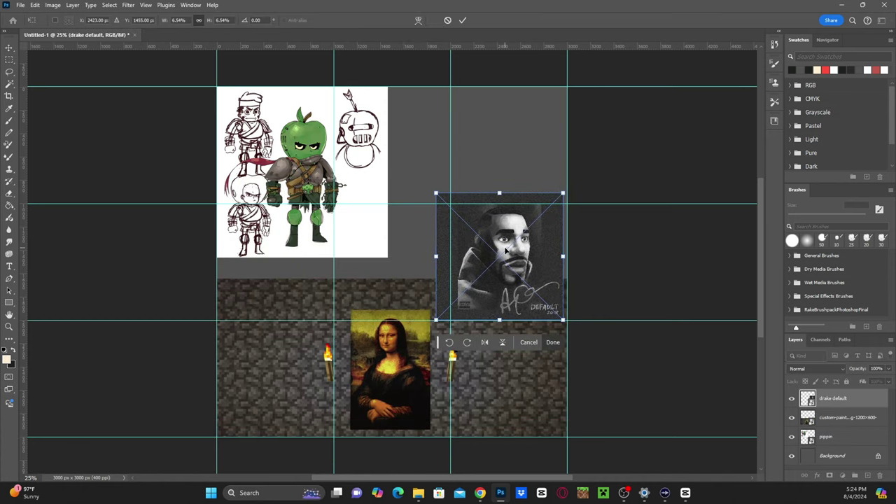
pyautogui.press('Up')
pyautogui.press('Up')
pyautogui.press('Up')
pyautogui.press('Up')
pyautogui.moveTo(506, 250); pyautogui.dragTo(505, 248)
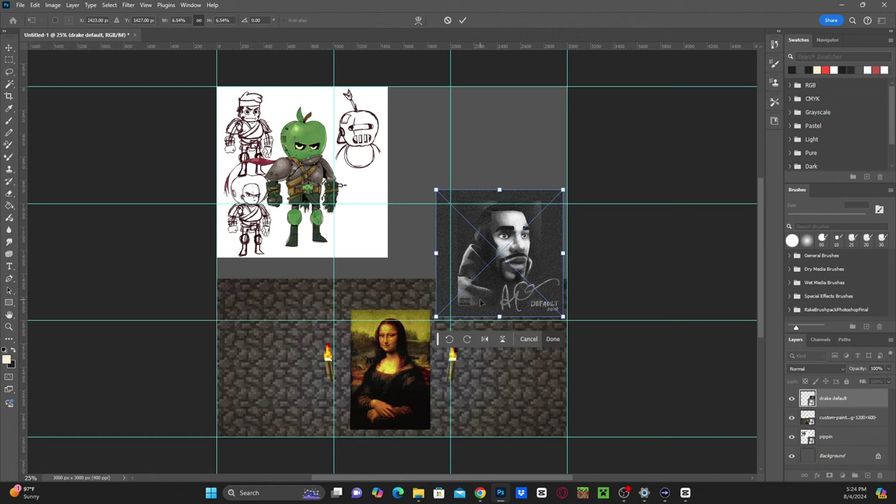
# - Scale the pippin character sheet to 46.67% so it sits slightly inside the canvas's upper-left corner
pyautogui.click(838, 443)
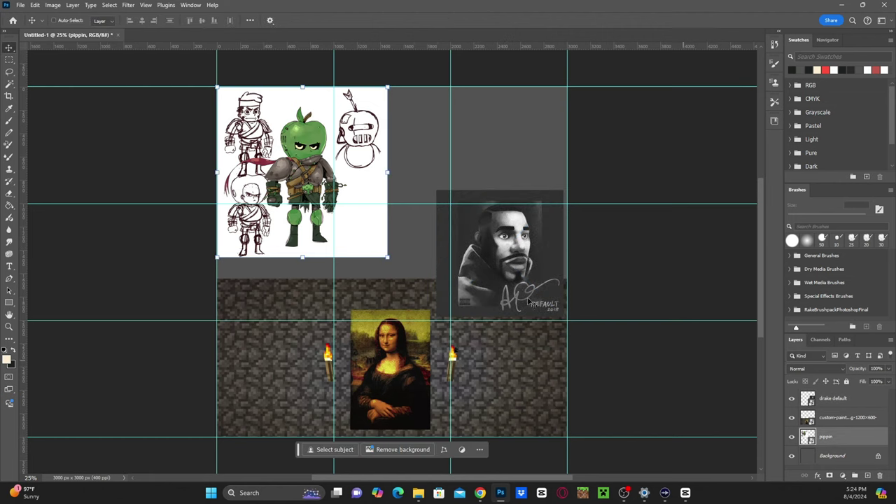
pyautogui.moveTo(217, 171); pyautogui.dragTo(224, 171)
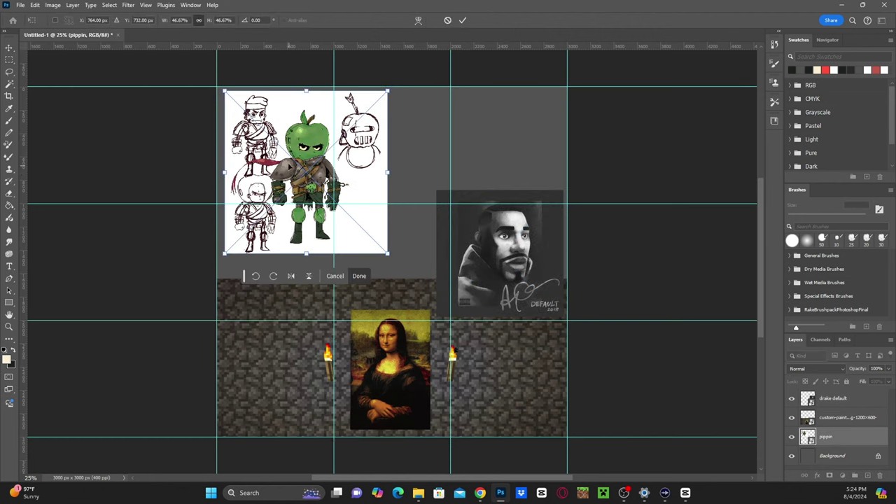
pyautogui.press('Return')
# - Place the portrait of the man in the beanie in the centre square, shrink it and put its layer on top
pyautogui.moveTo(406, 262); pyautogui.dragTo(420, 245)
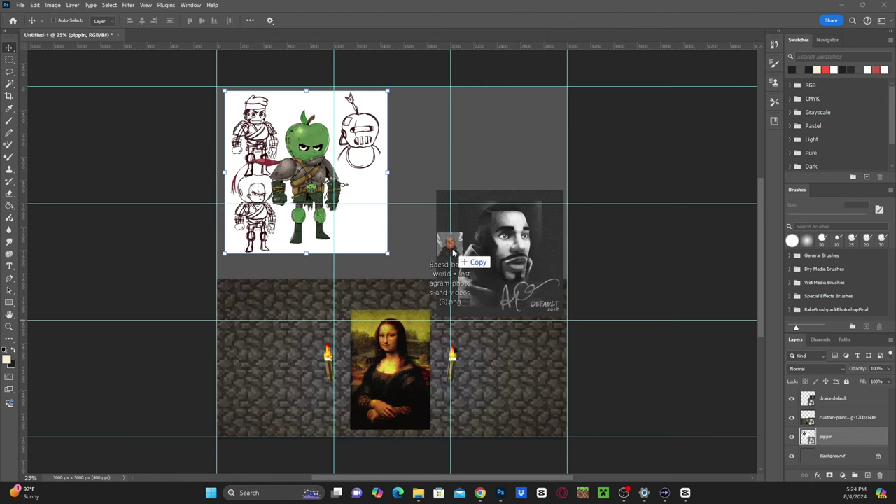
pyautogui.moveTo(394, 92); pyautogui.dragTo(398, 217)
pyautogui.press('Return')
pyautogui.moveTo(842, 431); pyautogui.dragTo(834, 392)
pyautogui.moveTo(410, 254); pyautogui.dragTo(411, 259)
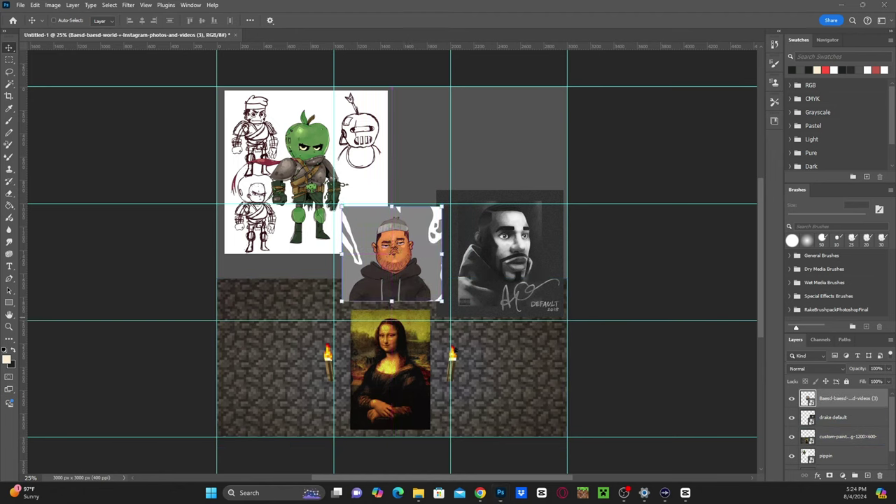
# - Place the Untitledoet_Artwork Spider-Man image, shrink it and move it to the upper-right part of the canvas
pyautogui.moveTo(453, 350); pyautogui.dragTo(476, 138)
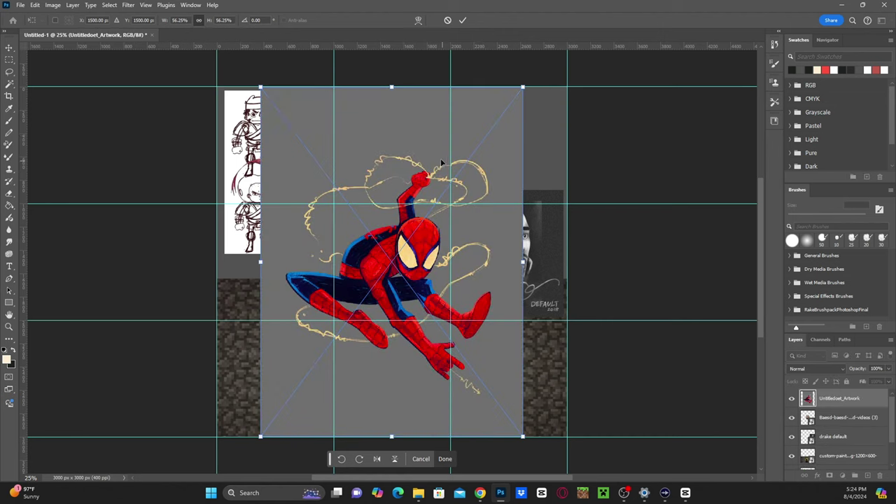
pyautogui.moveTo(268, 87); pyautogui.dragTo(397, 259)
pyautogui.moveTo(413, 306); pyautogui.dragTo(456, 106)
pyautogui.press('Return')
# - Select the grey background of the Spider-Man image with the Magic Wand, delete it and clear the selection
pyautogui.press('w')
pyautogui.click(433, 110)
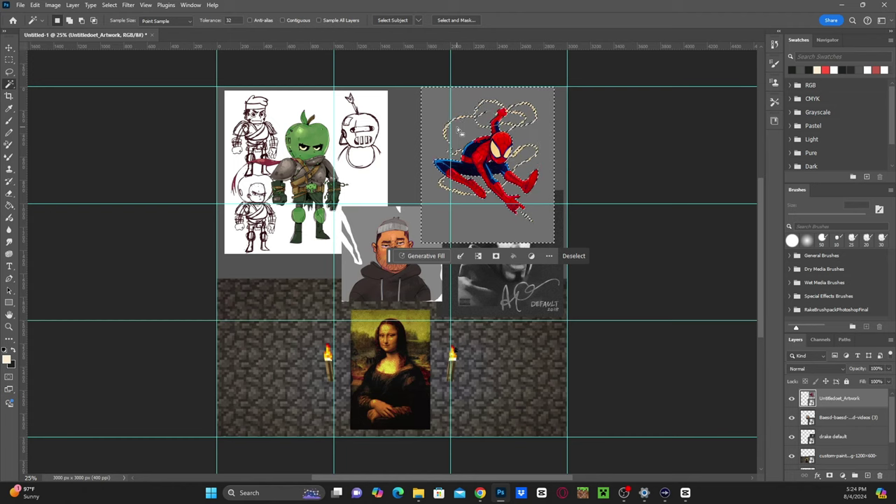
pyautogui.press('Delete')
pyautogui.hotkey('ctrl', 'd')
# - Enlarge the Spider-Man cutout so it fills more of the canvas's upper-right area
pyautogui.hotkey('ctrl', 't')
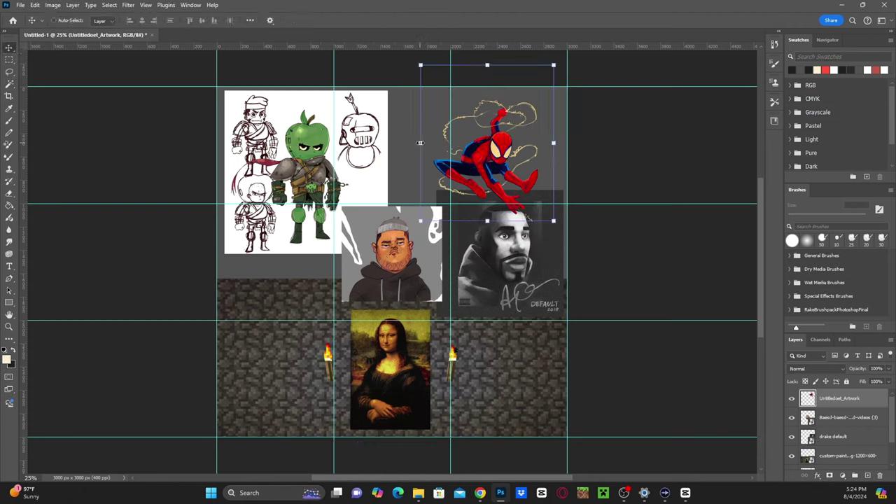
pyautogui.moveTo(419, 133); pyautogui.dragTo(383, 139)
pyautogui.press('Return')
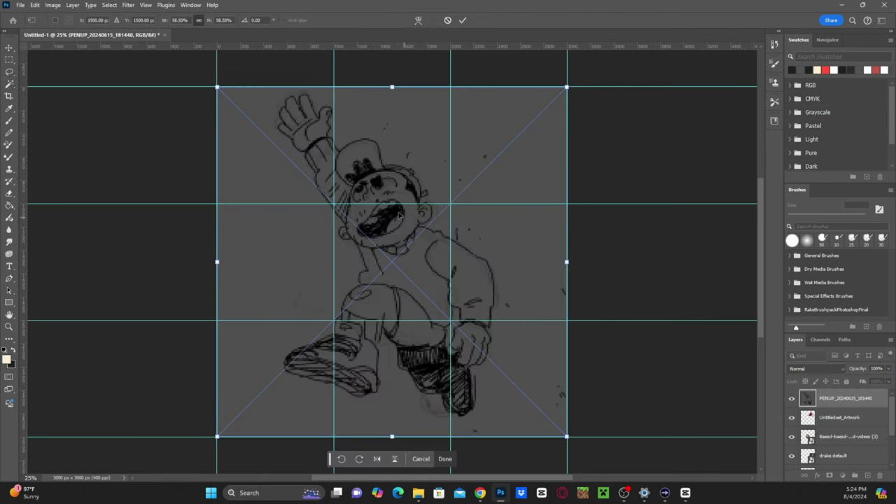
# - Place the PENUP line sketch, remove its grey background and shrink it into the lower-right area of the canvas
pyautogui.press('Return')
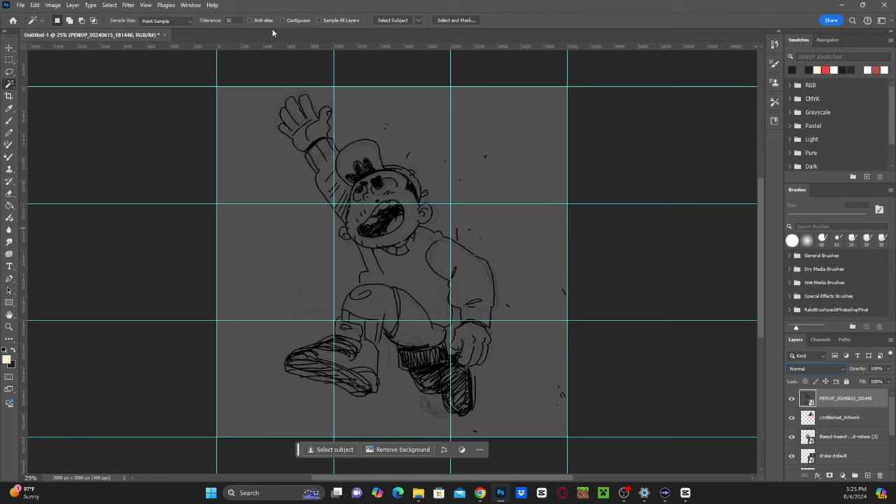
pyautogui.click(277, 124)
pyautogui.hotkey('ctrl', 'd')
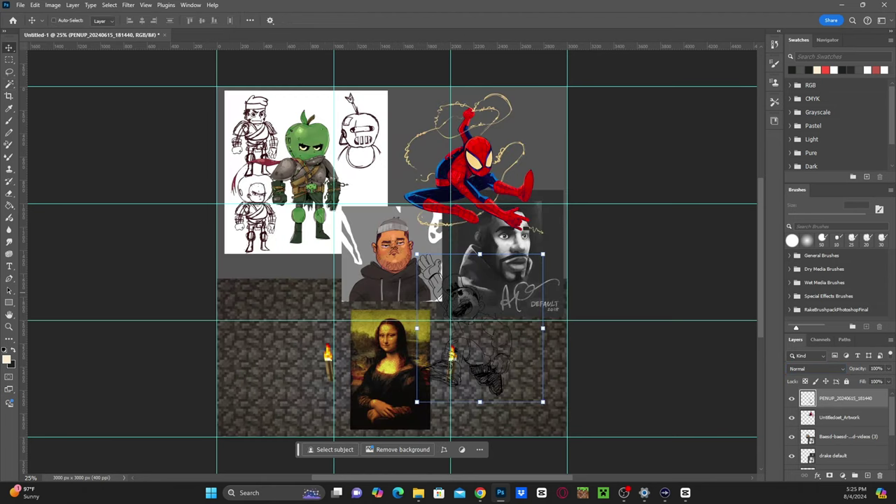
# - Place the Miles Morales poster in the canvas's lower-left corner, shrinking it to leave a small margin
pyautogui.moveTo(319, 336); pyautogui.dragTo(294, 327)
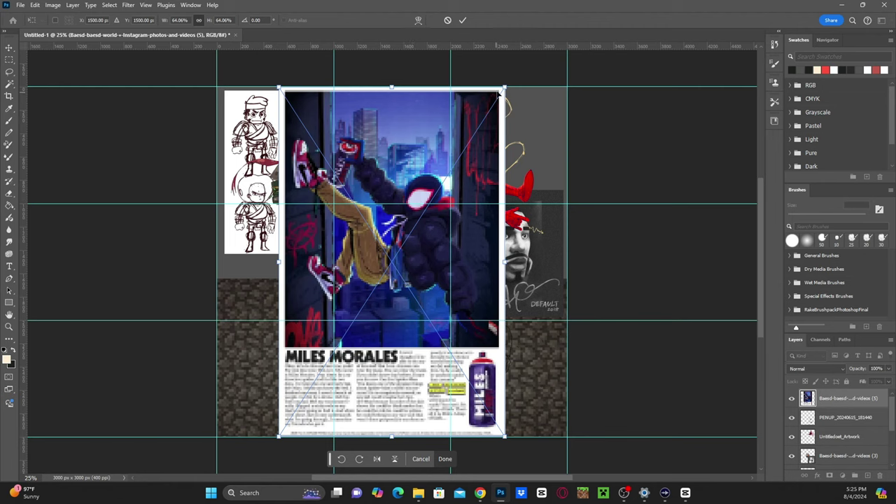
pyautogui.moveTo(501, 90); pyautogui.dragTo(399, 249)
pyautogui.moveTo(342, 296); pyautogui.dragTo(282, 296)
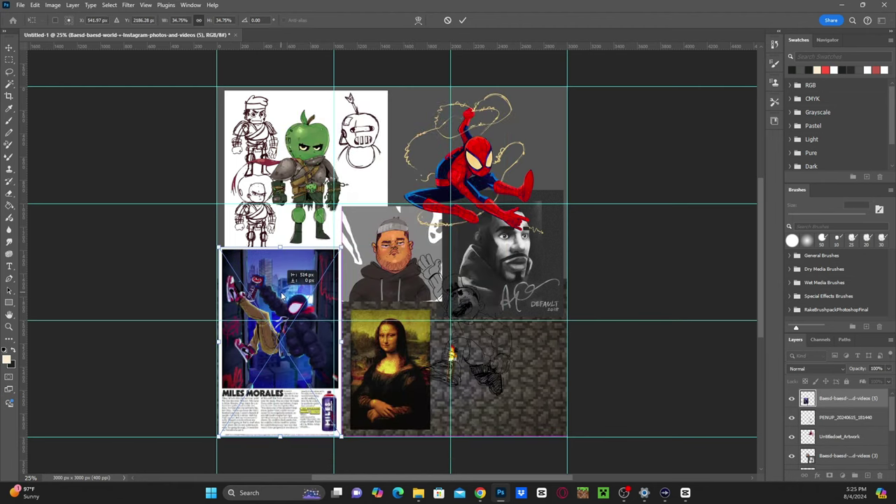
pyautogui.moveTo(341, 249); pyautogui.dragTo(313, 268)
pyautogui.press('Return')
# - Place the ww logo image and size it to fill the lower-right square of the grid
pyautogui.moveTo(522, 355); pyautogui.dragTo(529, 341)
pyautogui.moveTo(391, 247); pyautogui.dragTo(491, 327)
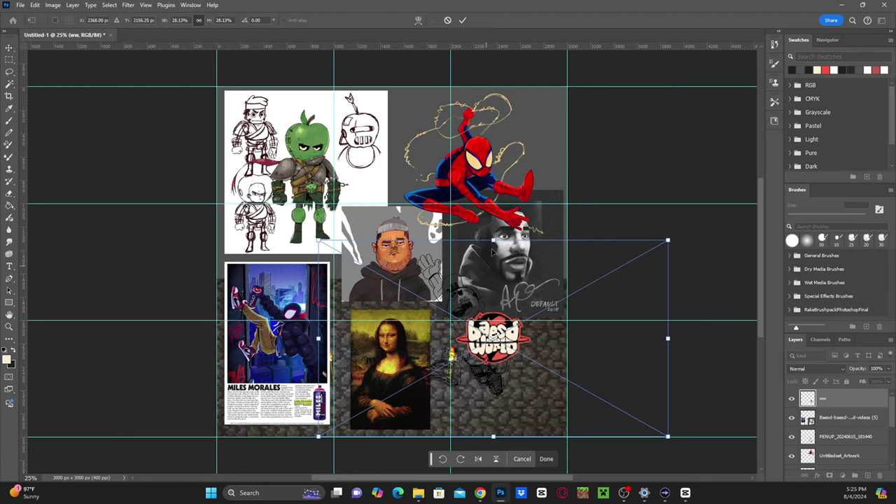
pyautogui.press('Return')
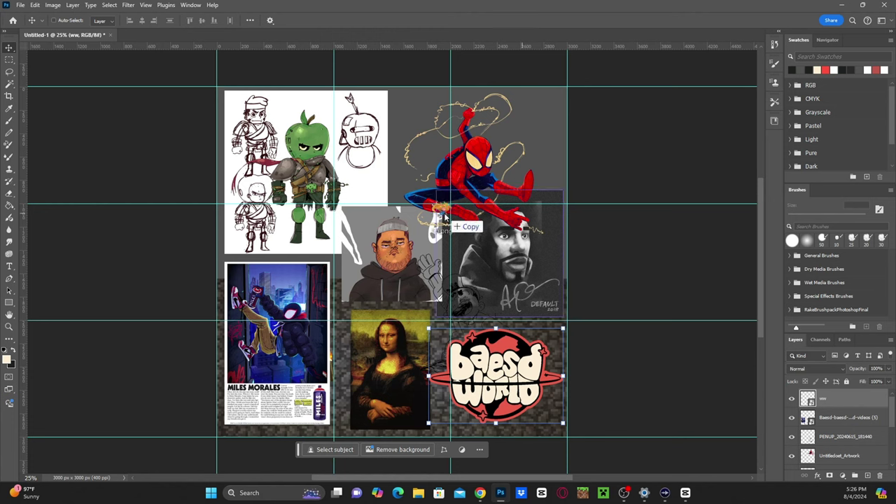
# - Place the fin character image and shrink it to about 53.8% near the canvas centre
pyautogui.moveTo(420, 220); pyautogui.dragTo(441, 218)
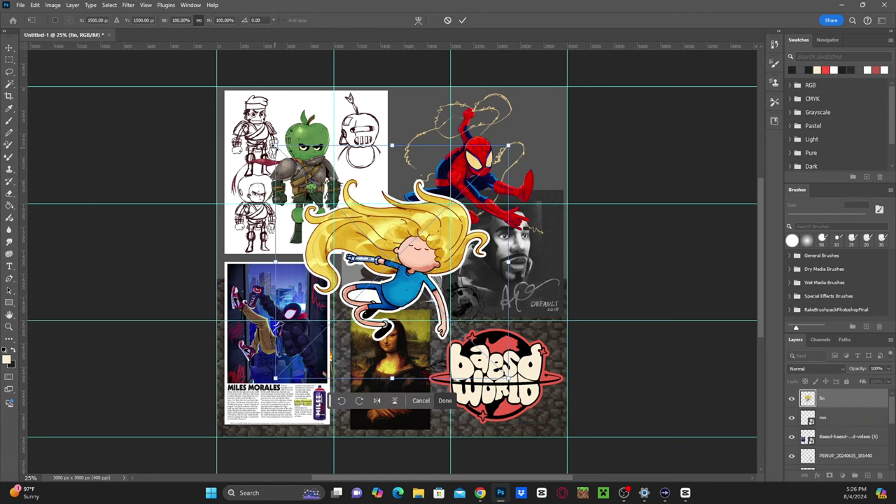
pyautogui.moveTo(276, 147); pyautogui.dragTo(383, 253)
pyautogui.moveTo(450, 270); pyautogui.dragTo(459, 262)
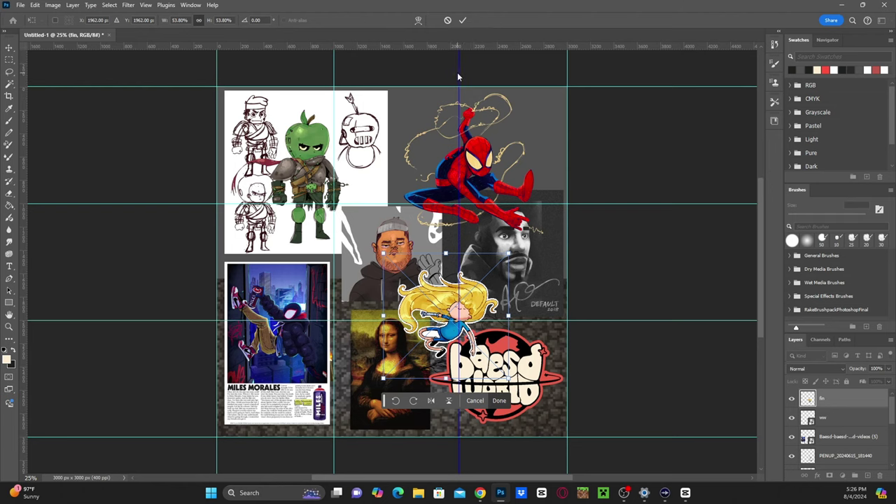
# - Clear the canvas guides and create a new guide layout with 3 columns and 3 rows
pyautogui.click(146, 5)
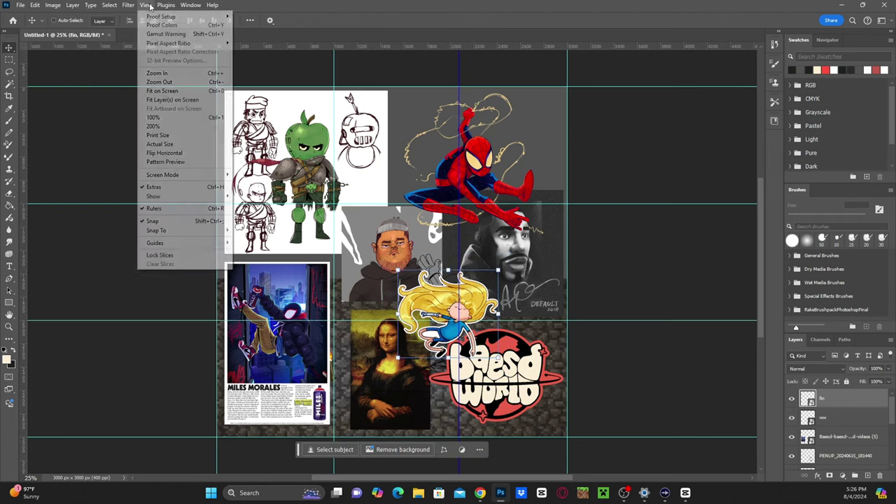
pyautogui.moveTo(207, 244)
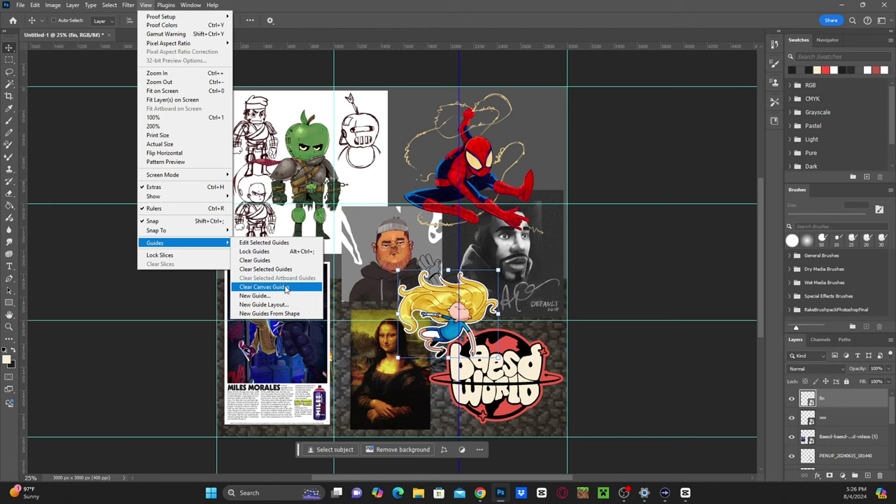
pyautogui.click(287, 259)
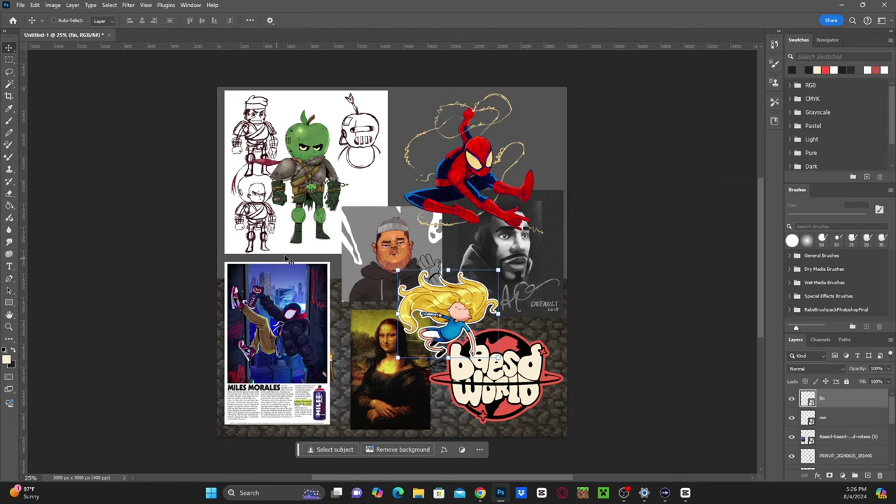
pyautogui.click(146, 5)
pyautogui.moveTo(190, 242)
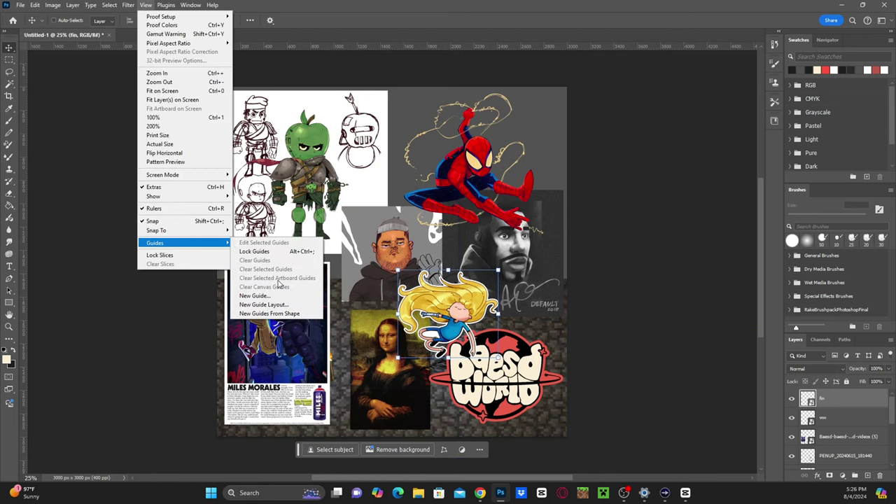
pyautogui.click(263, 304)
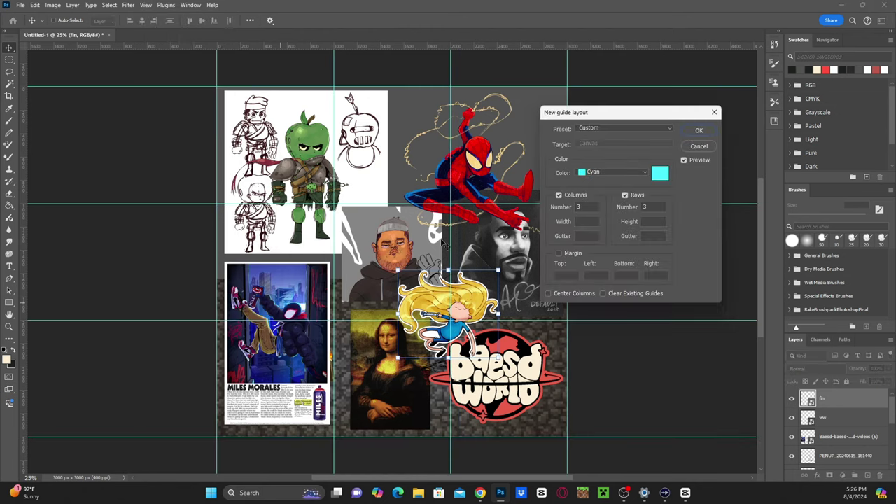
pyautogui.click(697, 129)
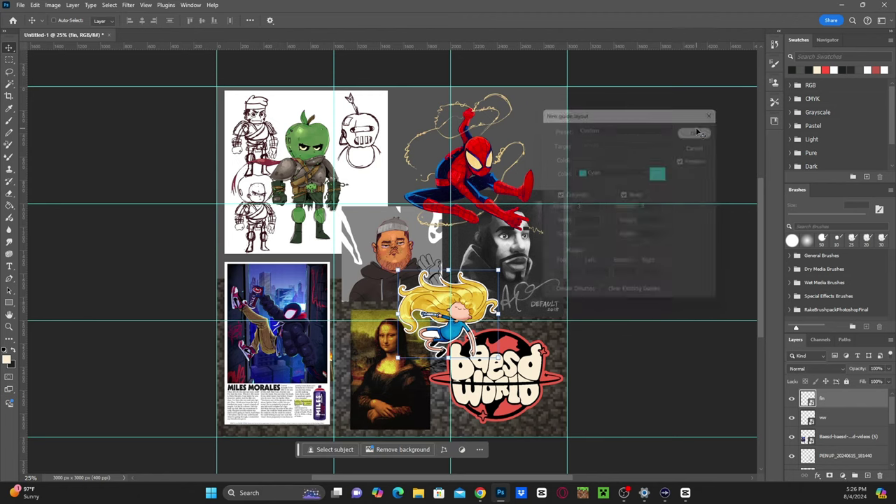
# - Lock the guides so they cannot be moved
pyautogui.click(144, 5)
pyautogui.moveTo(211, 246)
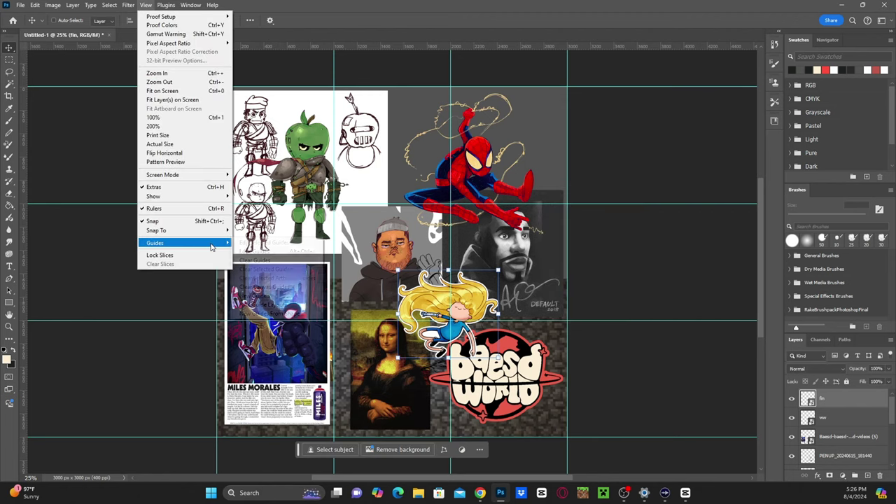
pyautogui.click(273, 251)
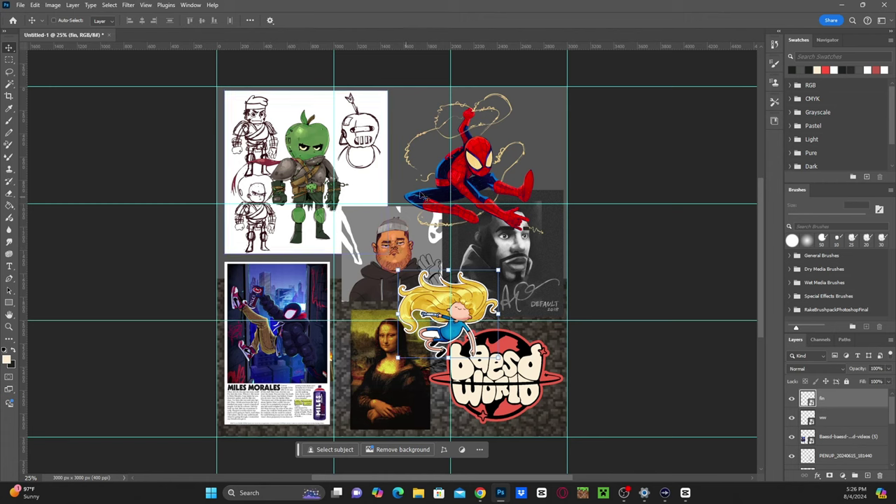
# - Move the fin cutout into the upper-middle square, just above the hooded portrait
pyautogui.moveTo(454, 154); pyautogui.dragTo(450, 158)
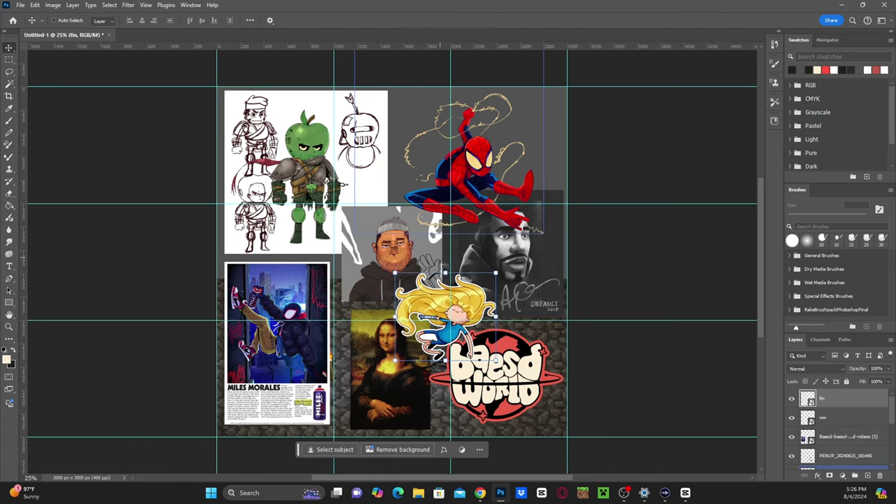
pyautogui.moveTo(432, 312)
pyautogui.mouseDown()
pyautogui.moveTo(429, 289)
pyautogui.moveTo(441, 284)
pyautogui.moveTo(385, 284)
pyautogui.moveTo(310, 257)
pyautogui.moveTo(367, 147)
pyautogui.moveTo(378, 144)
pyautogui.moveTo(386, 173)
pyautogui.mouseUp()
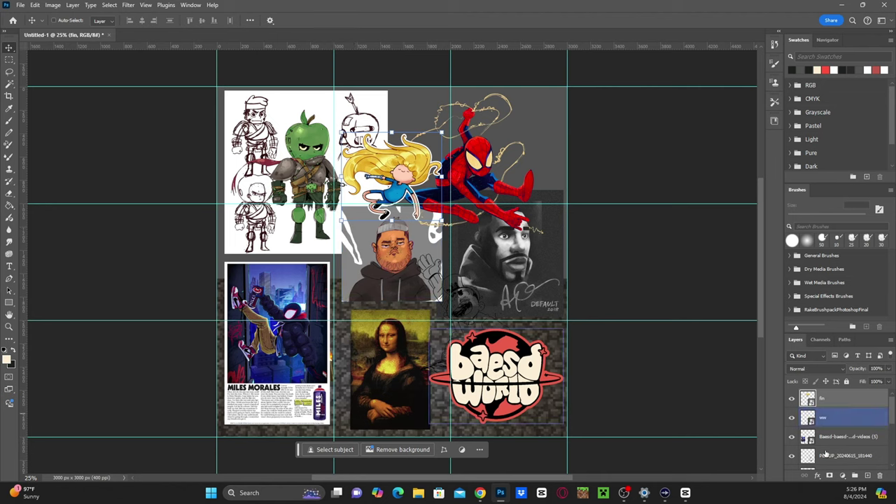
# - Add a new empty layer directly above the drake default layer
pyautogui.scroll(-3, 841, 420)
pyautogui.click(845, 437)
pyautogui.click(847, 456)
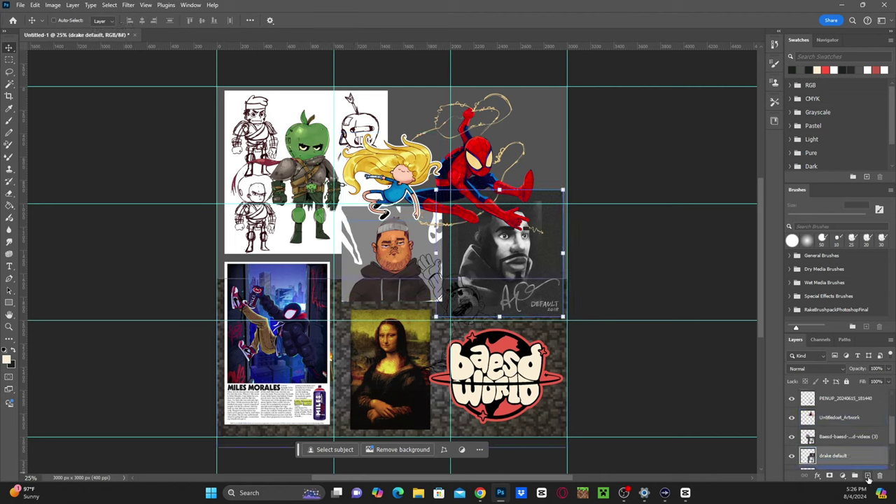
pyautogui.click(868, 476)
pyautogui.click(792, 437)
pyautogui.click(792, 436)
# - Lasso freehand rays from the canvas's top edge down to the central portrait and fill them with that portrait's background grey
pyautogui.press('l')
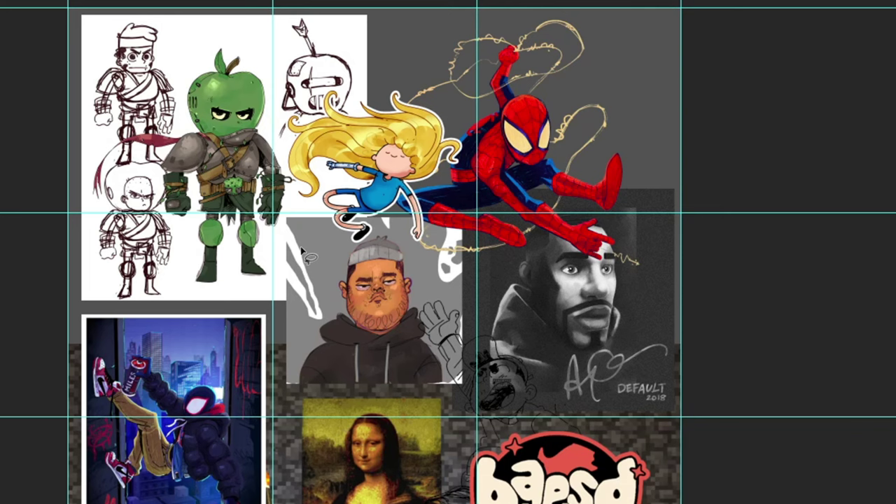
pyautogui.moveTo(268, 203)
pyautogui.mouseDown()
pyautogui.moveTo(165, 59)
pyautogui.moveTo(157, 8)
pyautogui.moveTo(327, 23)
pyautogui.moveTo(392, 240)
pyautogui.mouseUp()
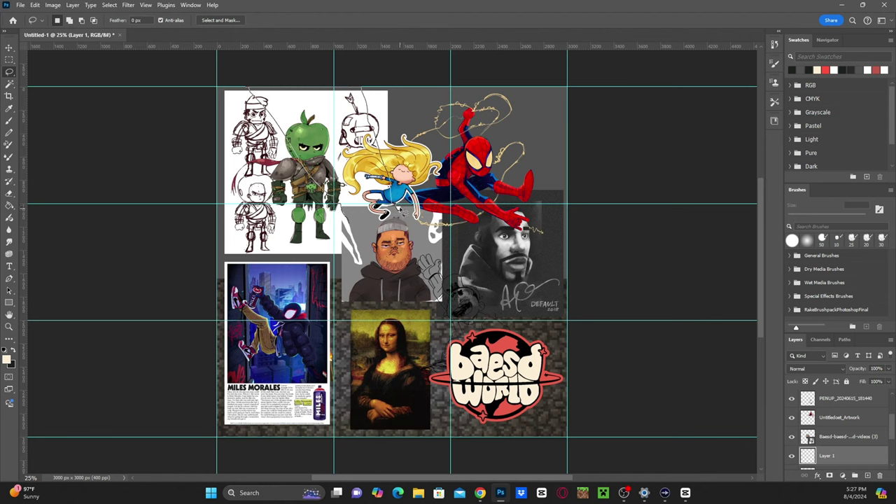
pyautogui.moveTo(395, 175)
pyautogui.mouseDown()
pyautogui.moveTo(378, 87)
pyautogui.moveTo(443, 84)
pyautogui.moveTo(449, 151)
pyautogui.moveTo(437, 200)
pyautogui.mouseUp()
pyautogui.moveTo(415, 229)
pyautogui.mouseDown()
pyautogui.moveTo(403, 269)
pyautogui.moveTo(365, 275)
pyautogui.mouseUp()
pyautogui.moveTo(354, 229); pyautogui.dragTo(354, 231)
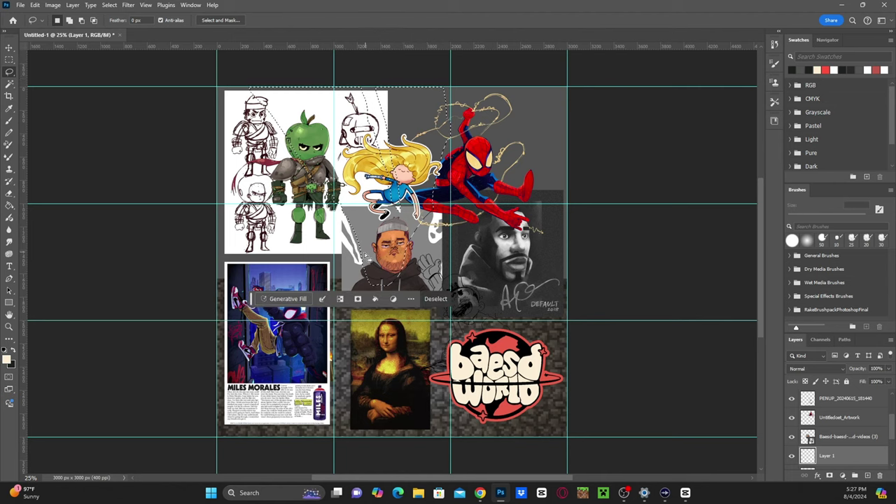
pyautogui.press('i')
pyautogui.click(358, 235)
pyautogui.press('b')
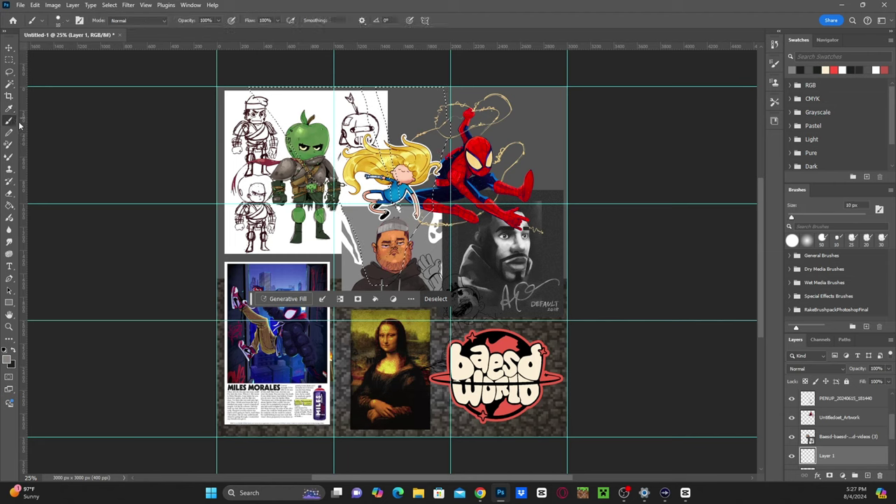
pyautogui.hotkey('alt', 'BackSpace')
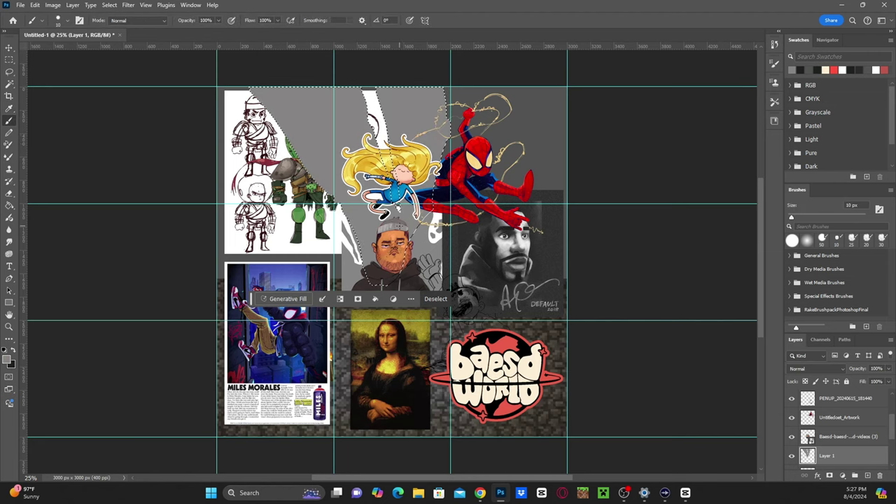
pyautogui.hotkey('ctrl', 'd')
# - Lasso more curved rays from the canvas's left side toward the central portrait and fill them with the same grey
pyautogui.press('l')
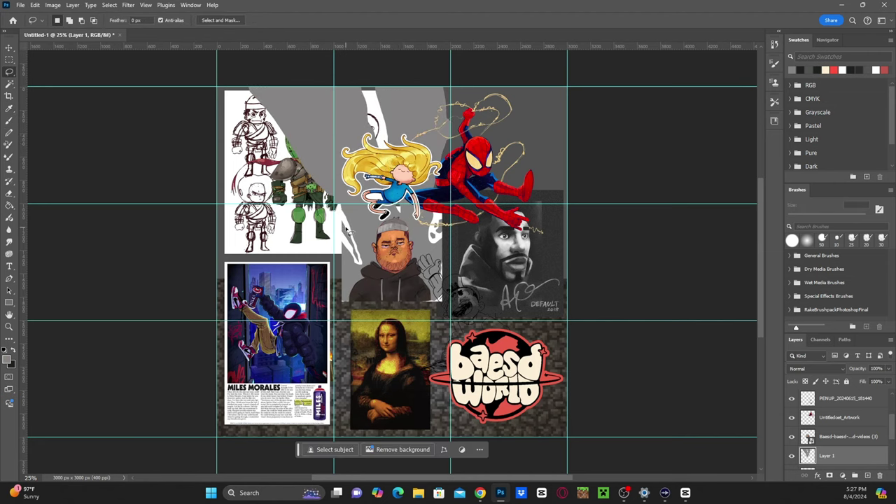
pyautogui.moveTo(346, 229)
pyautogui.mouseDown()
pyautogui.moveTo(224, 89)
pyautogui.moveTo(197, 147)
pyautogui.moveTo(342, 236)
pyautogui.moveTo(334, 218)
pyautogui.moveTo(303, 327)
pyautogui.moveTo(325, 353)
pyautogui.moveTo(357, 295)
pyautogui.mouseUp()
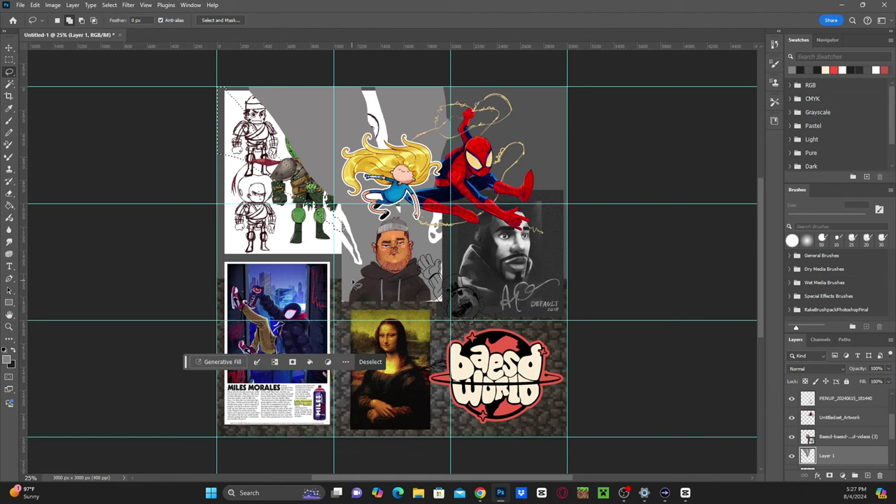
pyautogui.press('Delete')
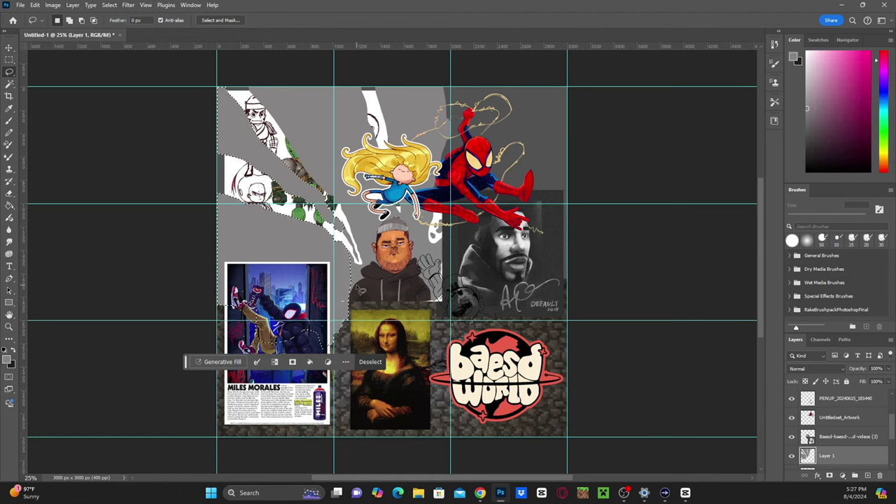
pyautogui.hotkey('ctrl', 'd')
# - Fill lassoed grey rays across the upper-right artworks and set the ray layer's blend mode to Multiply
pyautogui.moveTo(467, 193)
pyautogui.mouseDown()
pyautogui.moveTo(535, 81)
pyautogui.moveTo(621, 102)
pyautogui.moveTo(584, 208)
pyautogui.moveTo(488, 238)
pyautogui.moveTo(432, 295)
pyautogui.mouseUp()
pyautogui.press('Delete')
pyautogui.hotkey('ctrl', 'd')
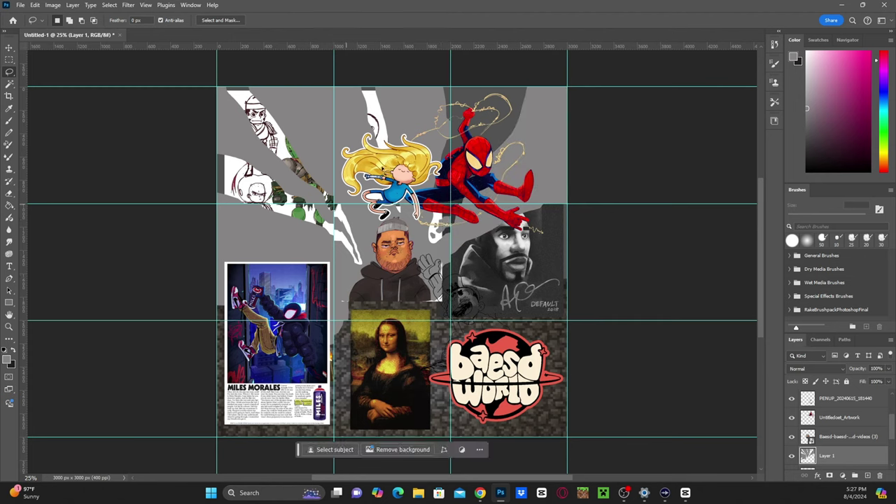
pyautogui.click(825, 370)
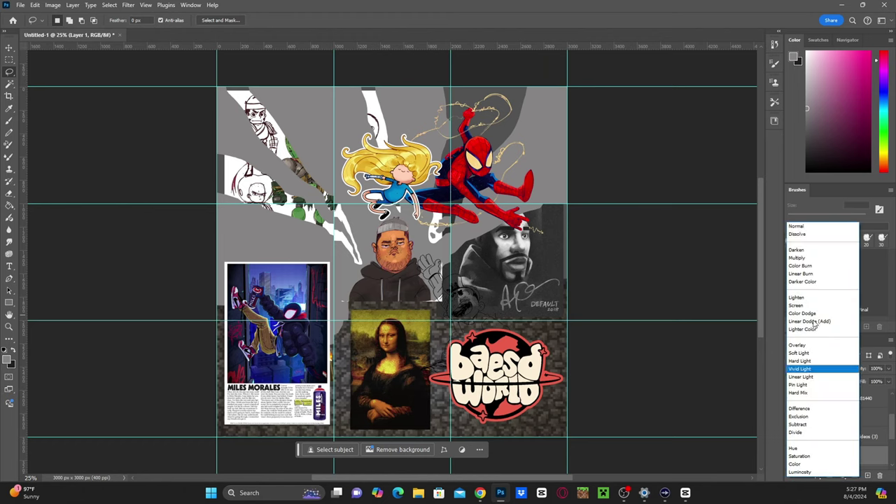
pyautogui.click(808, 258)
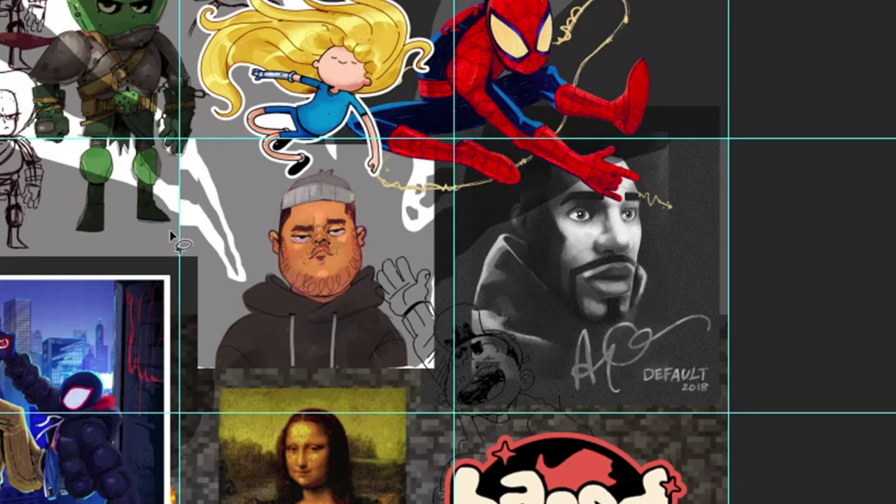
pyautogui.moveTo(333, 247); pyautogui.dragTo(341, 245)
pyautogui.click(341, 244)
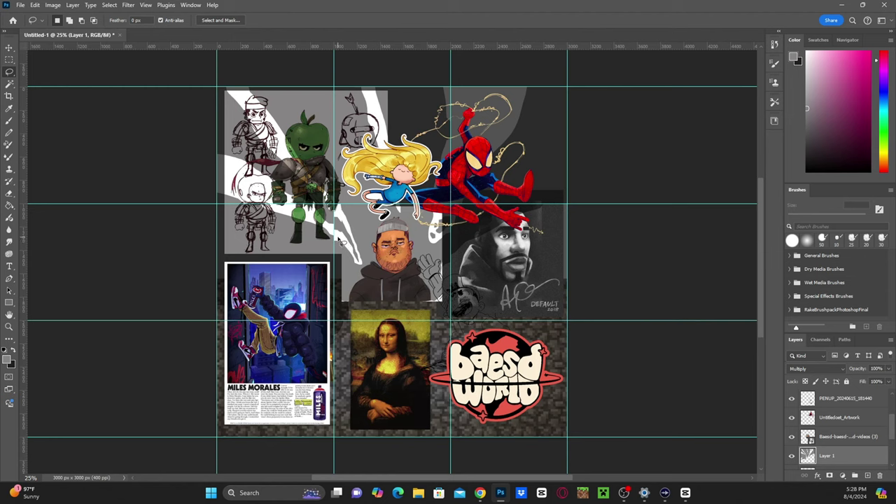
pyautogui.moveTo(334, 244); pyautogui.dragTo(338, 251)
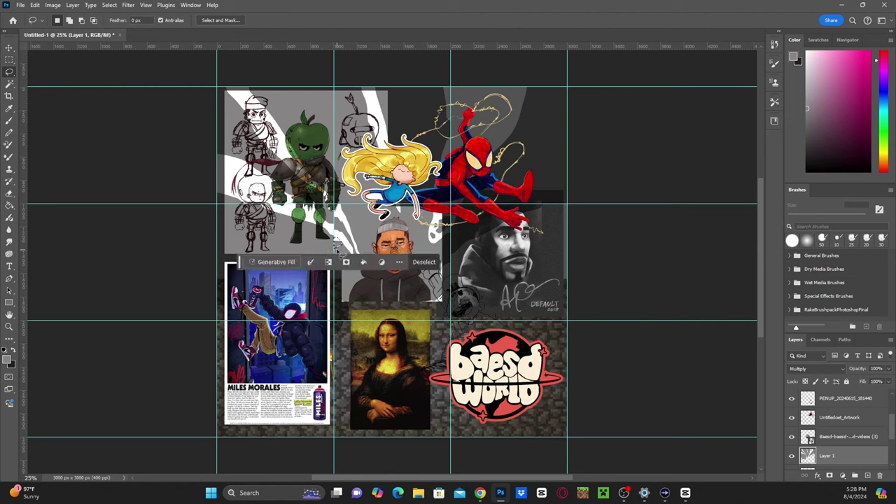
pyautogui.click(338, 246)
pyautogui.click(166, 4)
pyautogui.click(376, 245)
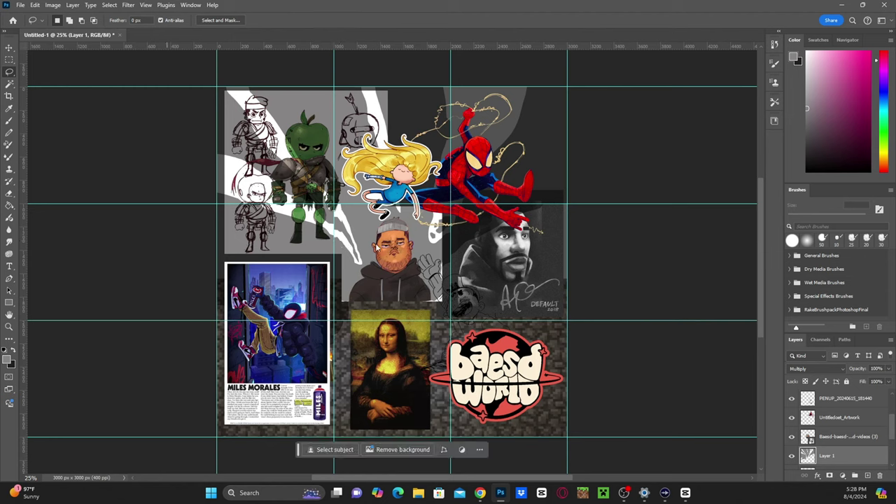
# - Turn off snapping and test small freehand selections beside the left inner vertical guide
pyautogui.click(146, 5)
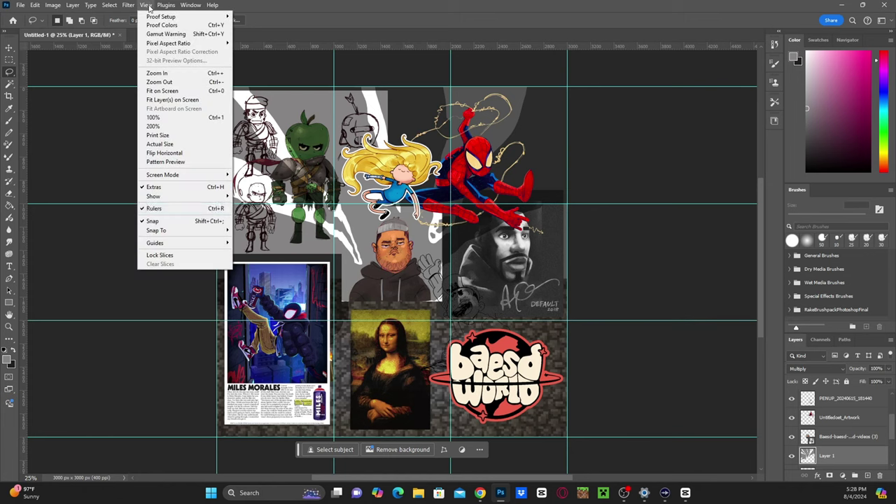
pyautogui.click(172, 224)
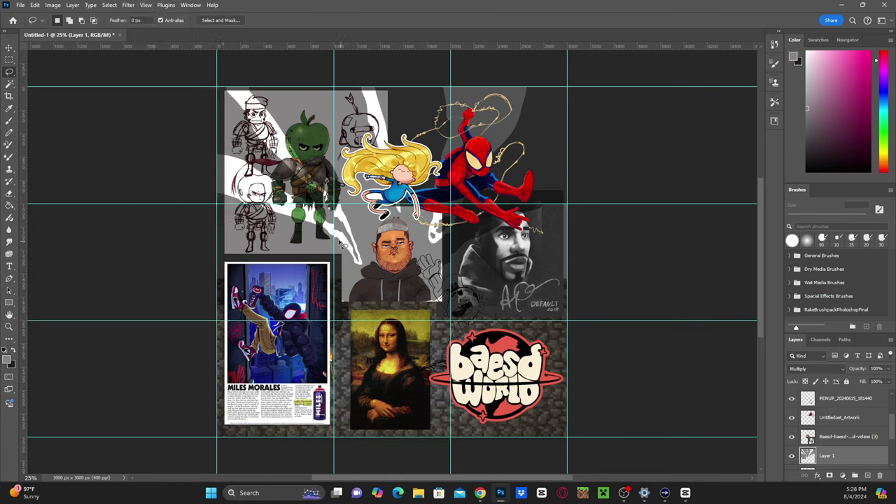
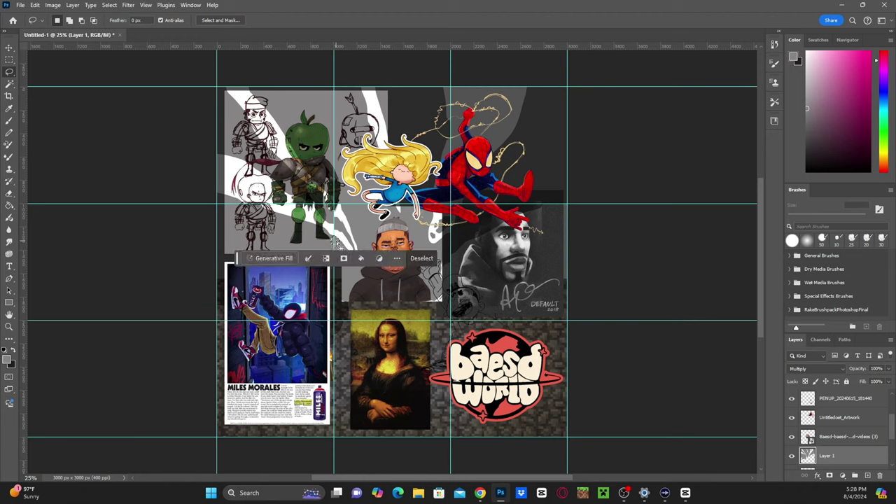
pyautogui.click(348, 237)
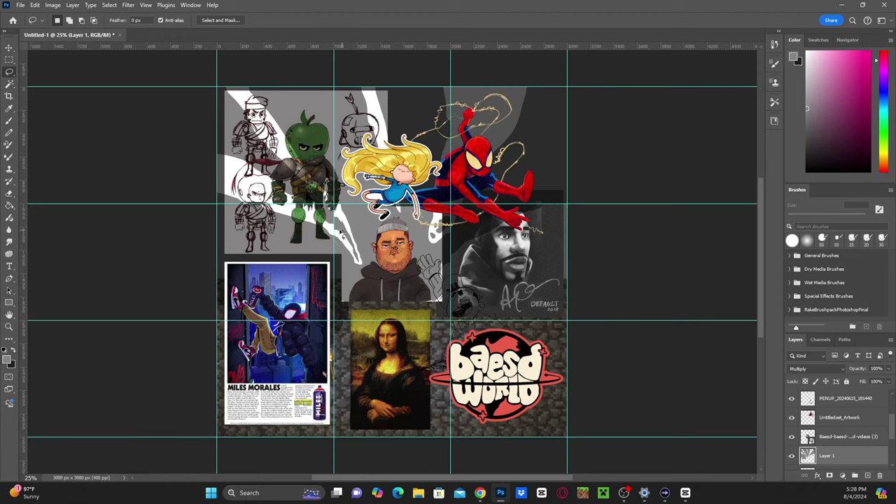
pyautogui.moveTo(336, 230); pyautogui.dragTo(341, 229)
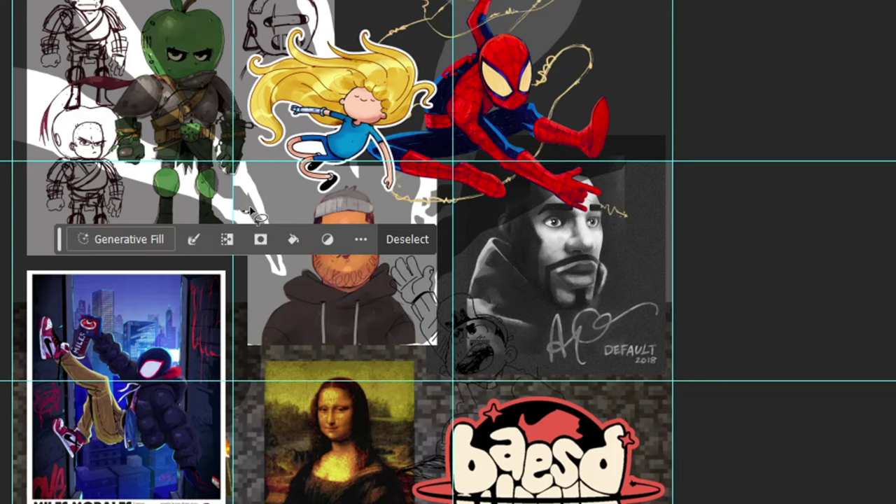
pyautogui.click(340, 228)
pyautogui.moveTo(244, 209)
pyautogui.mouseDown()
pyautogui.moveTo(211, 185)
pyautogui.moveTo(227, 189)
pyautogui.mouseUp()
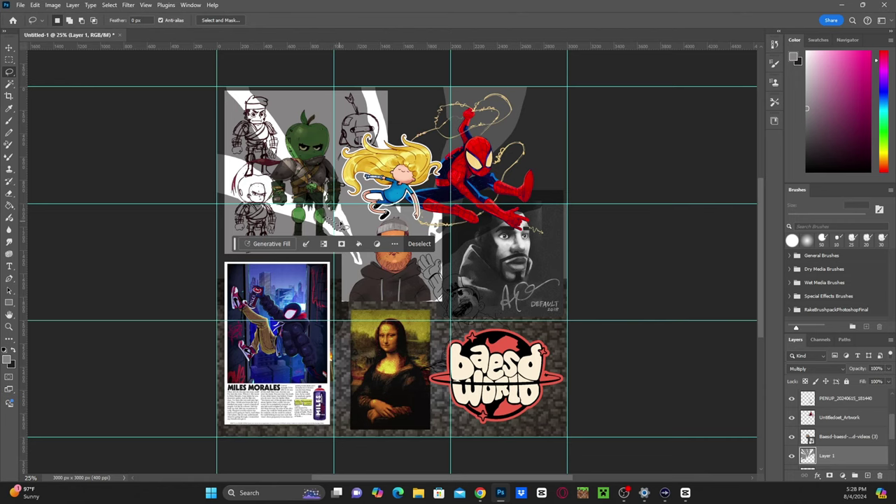
pyautogui.click(344, 227)
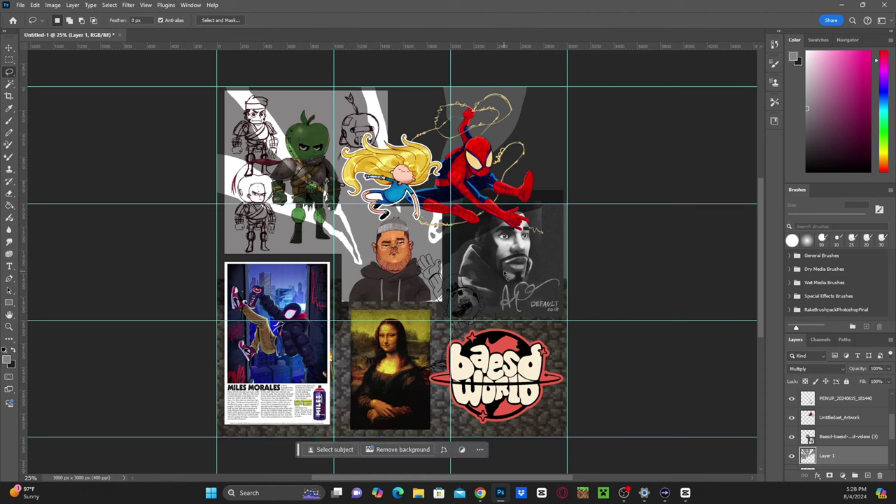
# - Lasso freehand shapes across the black-and-white portrait's lower half and fill them with grey on the Multiply layer
pyautogui.moveTo(441, 275)
pyautogui.mouseDown()
pyautogui.moveTo(513, 268)
pyautogui.moveTo(576, 243)
pyautogui.moveTo(574, 312)
pyautogui.moveTo(530, 311)
pyautogui.mouseUp()
pyautogui.hotkey('alt', 'BackSpace')
pyautogui.hotkey('ctrl', 'd')
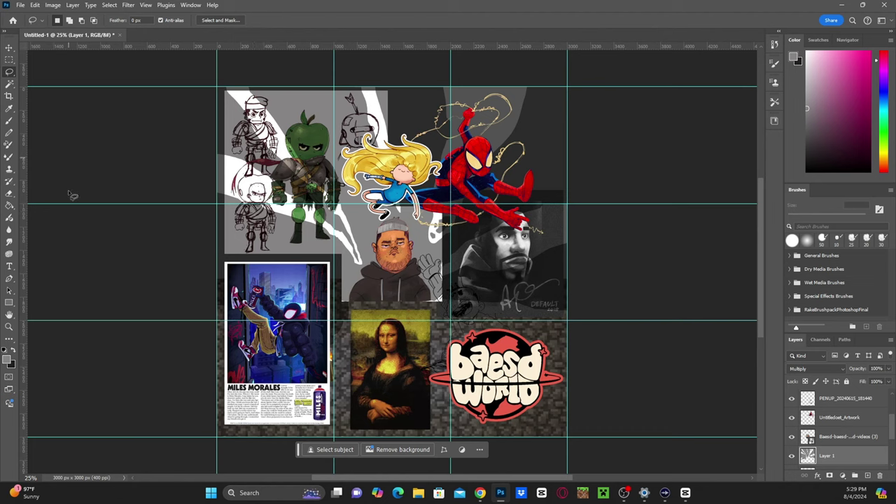
# - Choose the Painting workspace for the program's layout
pyautogui.hotkey('alt', 'Tab')
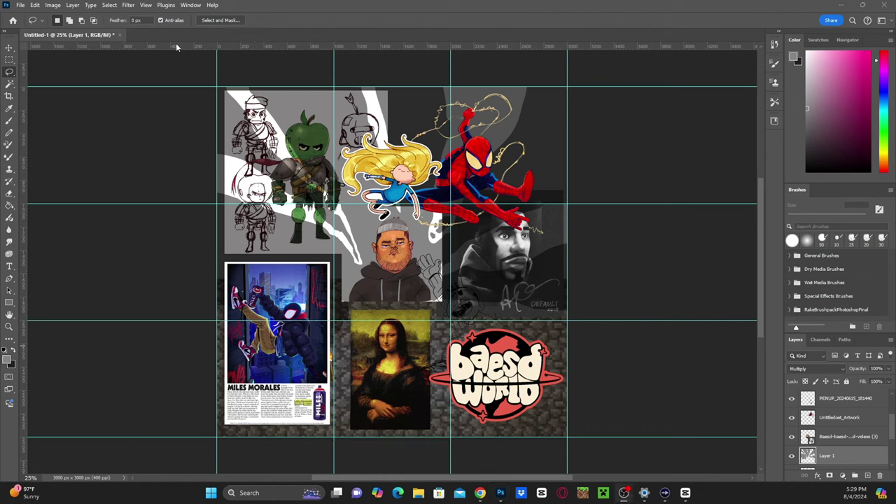
pyautogui.click(190, 5)
pyautogui.moveTo(245, 26)
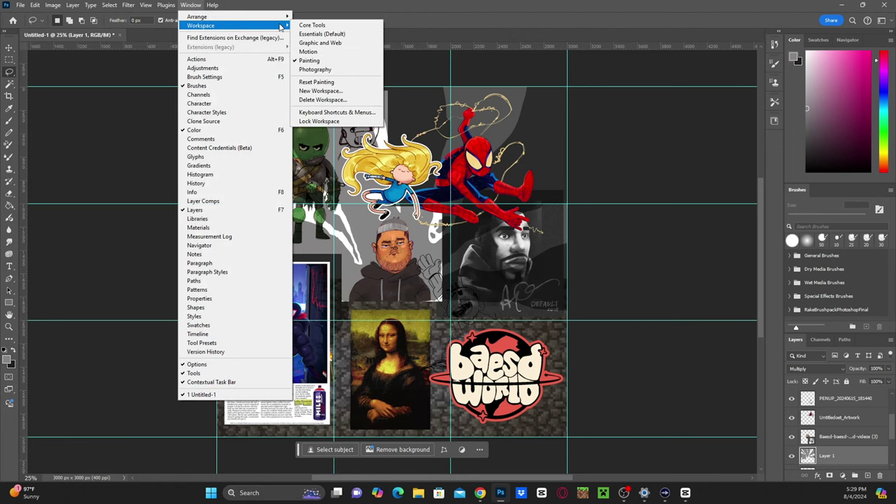
pyautogui.click(336, 60)
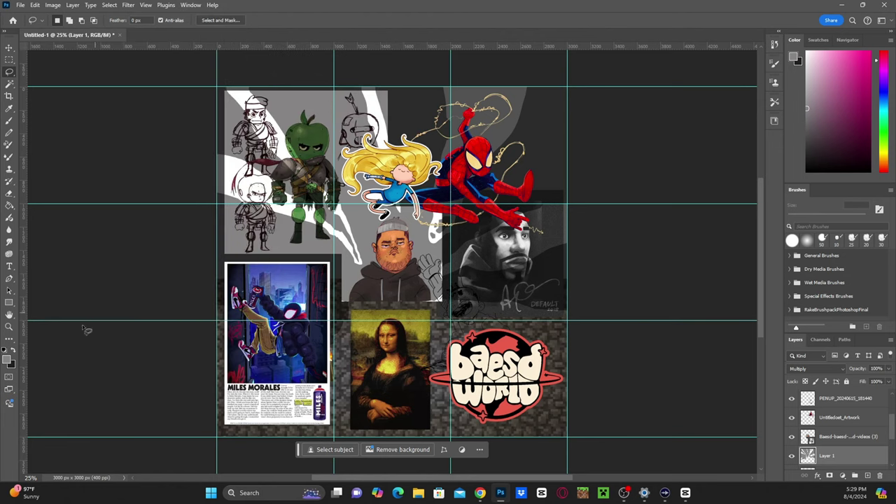
# - Activate the Slice Tool and divide the canvas into slices from its guides
pyautogui.click(10, 341)
pyautogui.rightClick(11, 341)
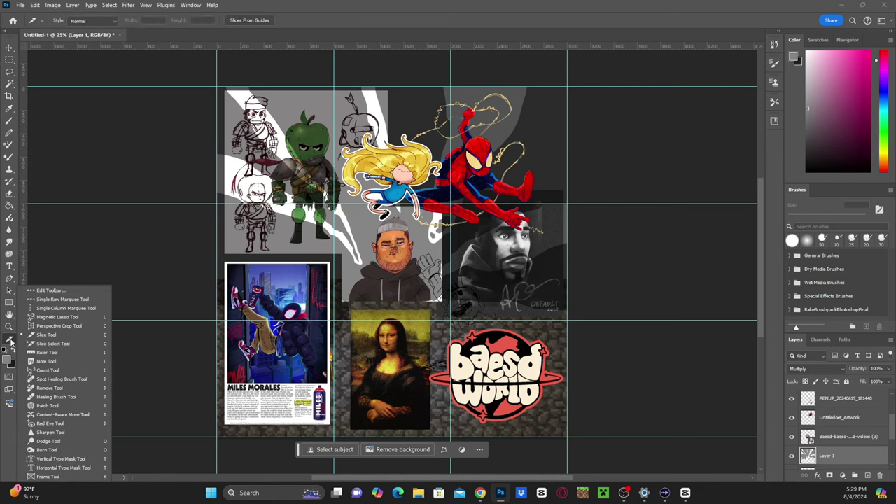
pyautogui.click(60, 336)
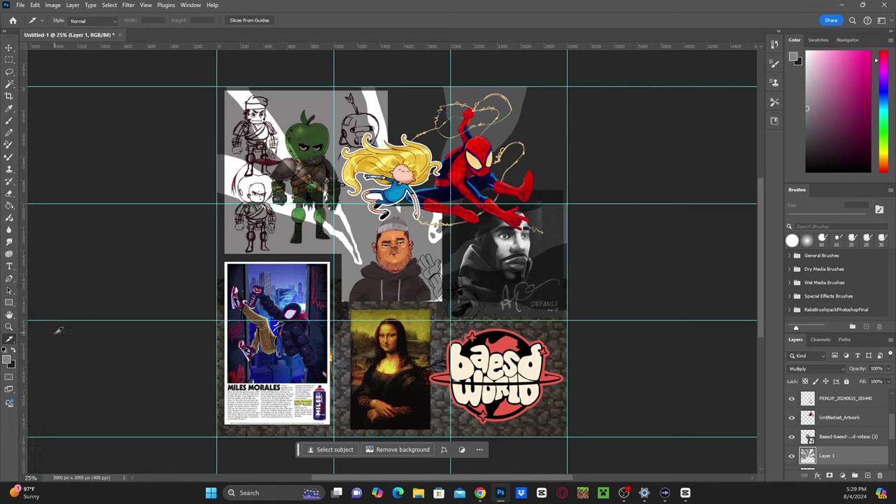
pyautogui.click(261, 22)
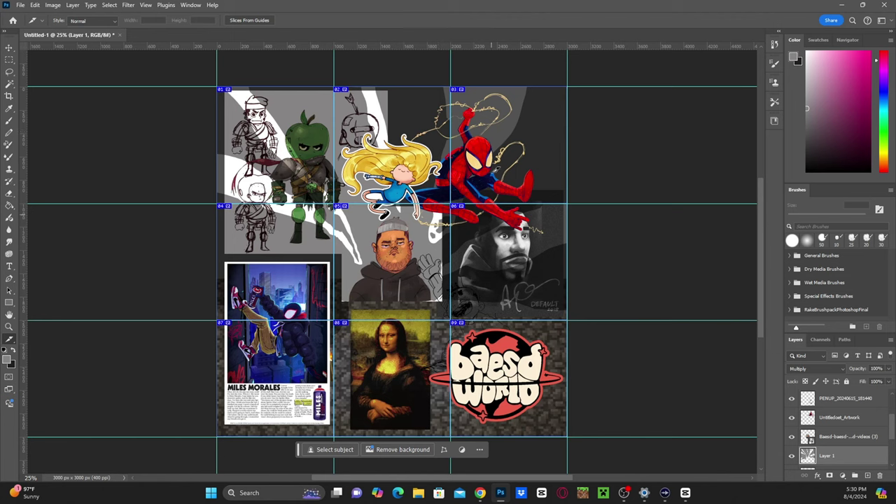
# - Export all slices with Save for Web as PNG-24 images under the file name tut
pyautogui.click(20, 5)
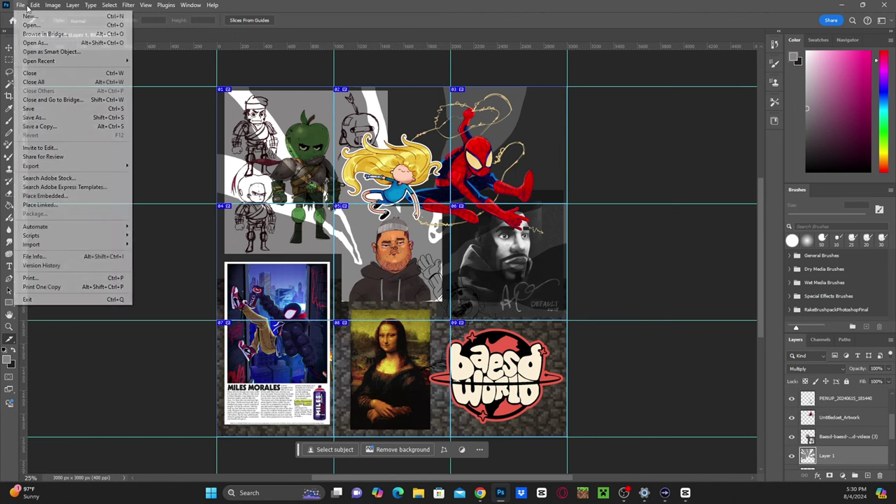
pyautogui.moveTo(75, 168)
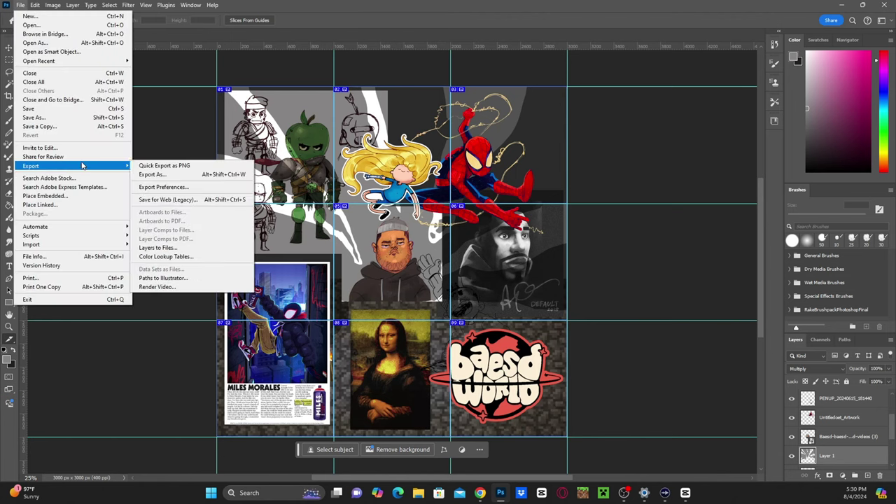
pyautogui.click(191, 201)
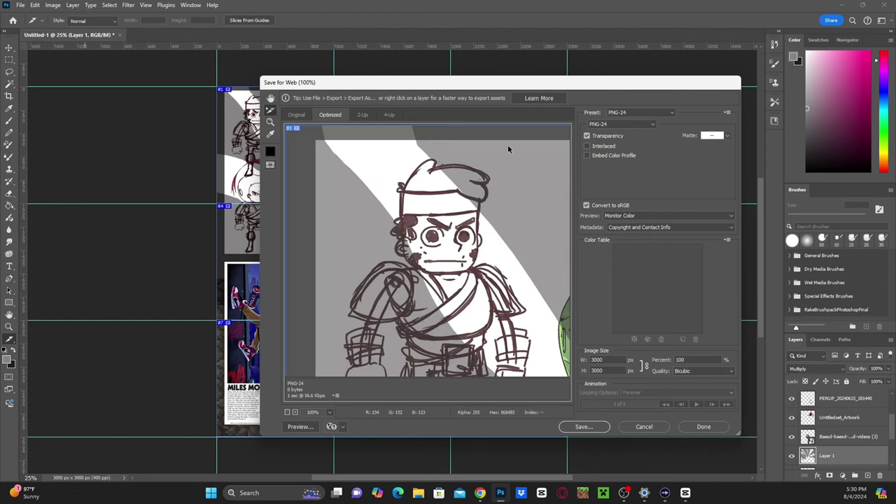
pyautogui.click(626, 125)
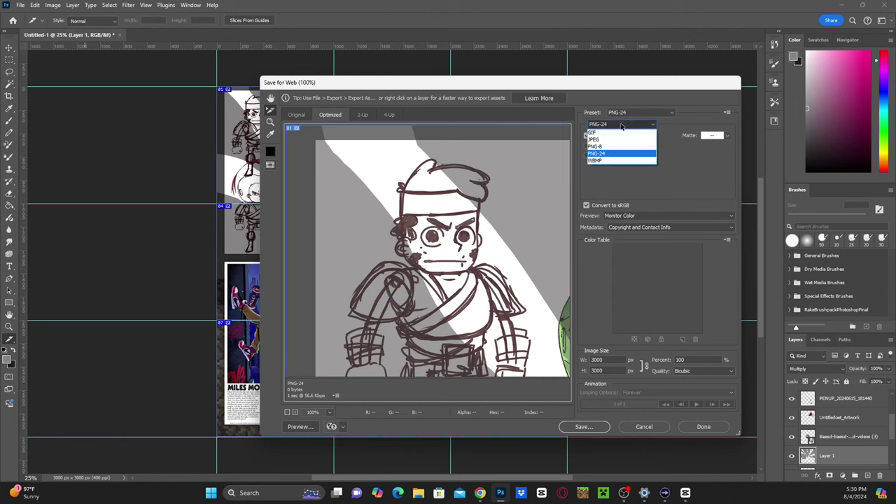
pyautogui.click(623, 124)
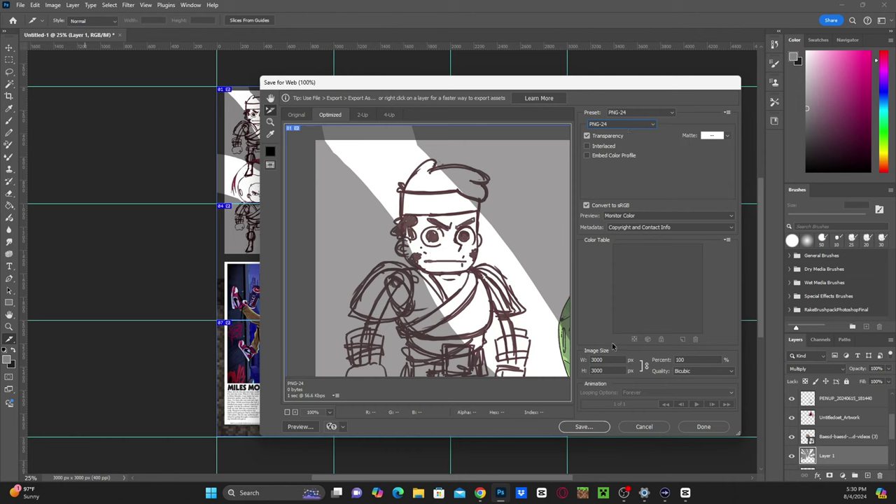
pyautogui.click(583, 426)
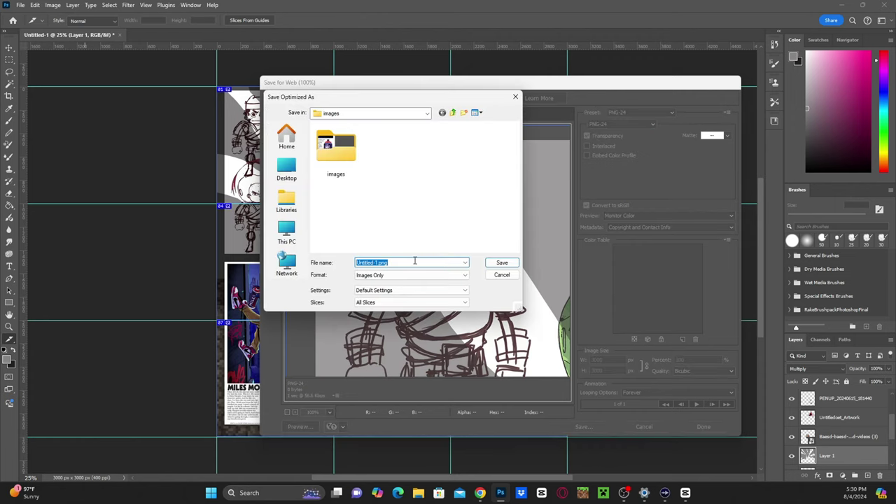
pyautogui.write('tut')
pyautogui.click(490, 261)
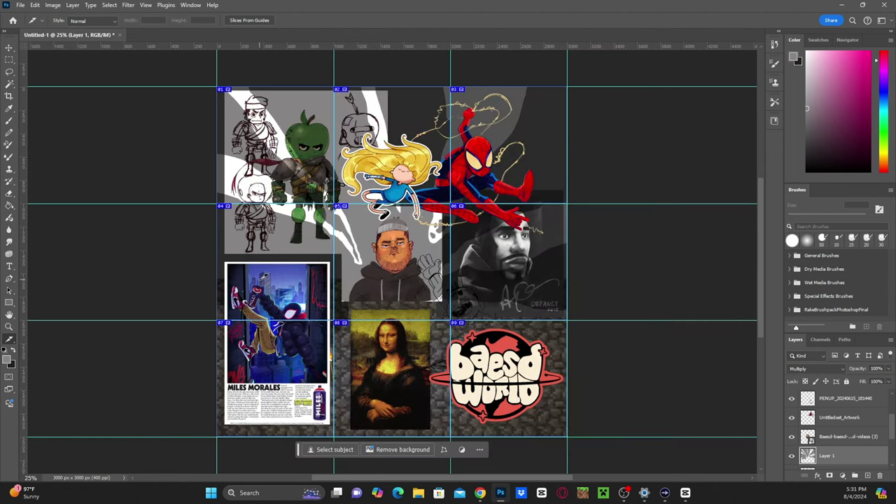
# - Open the nested images folder in File Explorer and inspect the exported slices through tut_09.png
pyautogui.moveTo(0, 93); pyautogui.dragTo(461, 119)
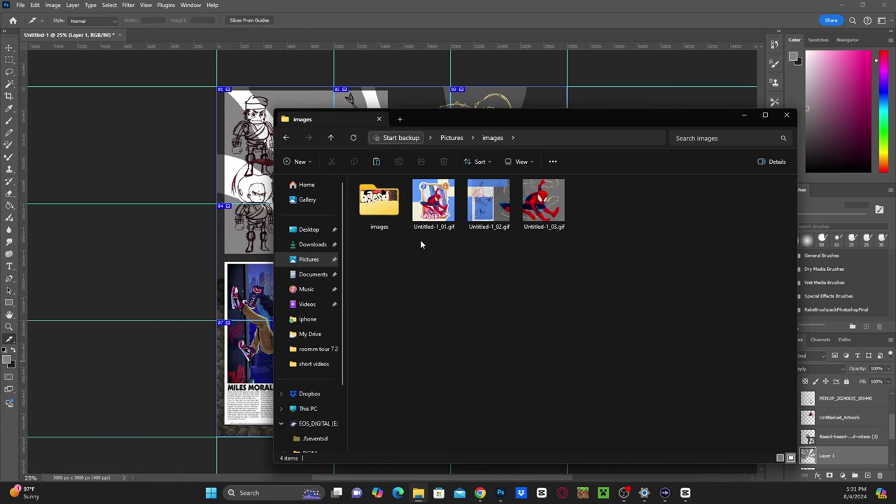
pyautogui.doubleClick(390, 203)
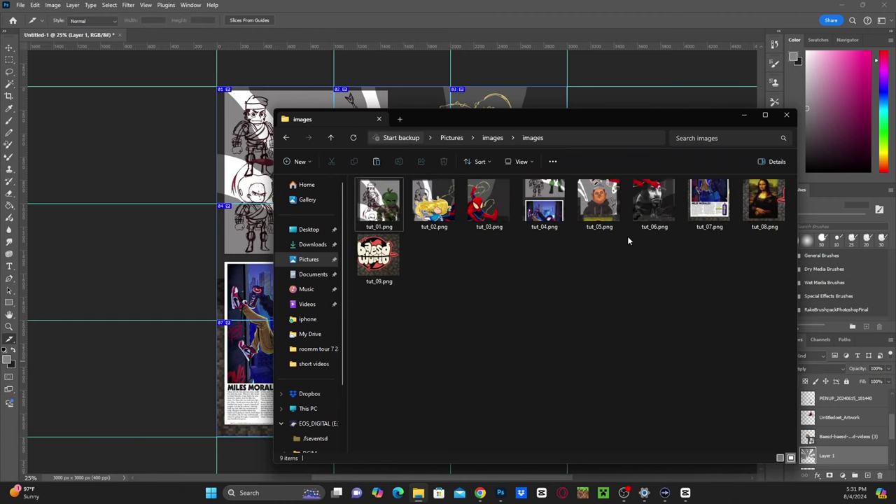
pyautogui.click(396, 205)
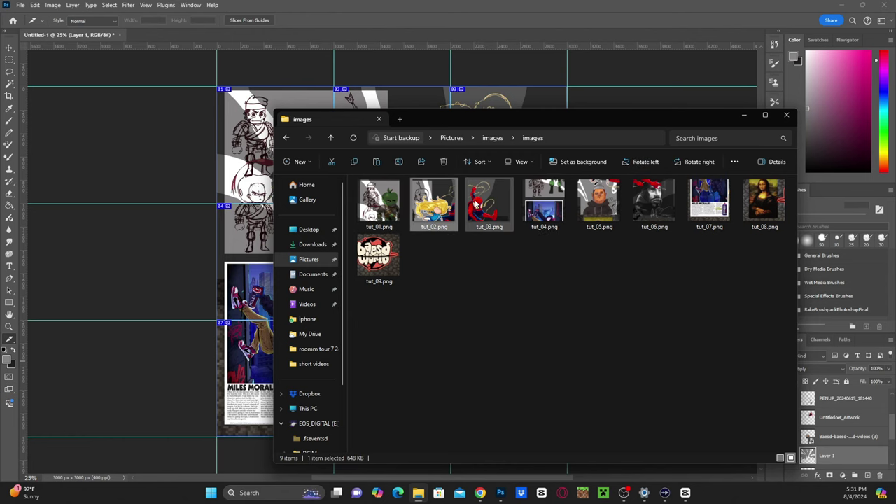
pyautogui.click(596, 203)
pyautogui.click(654, 205)
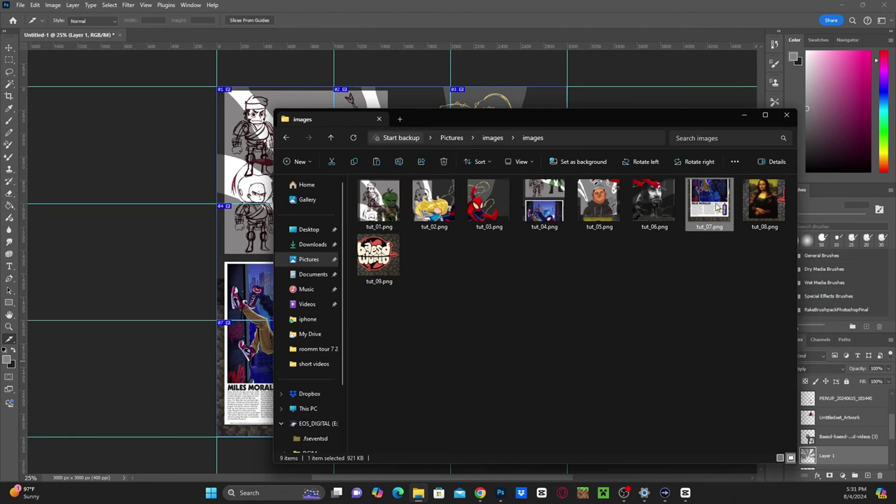
pyautogui.click(763, 210)
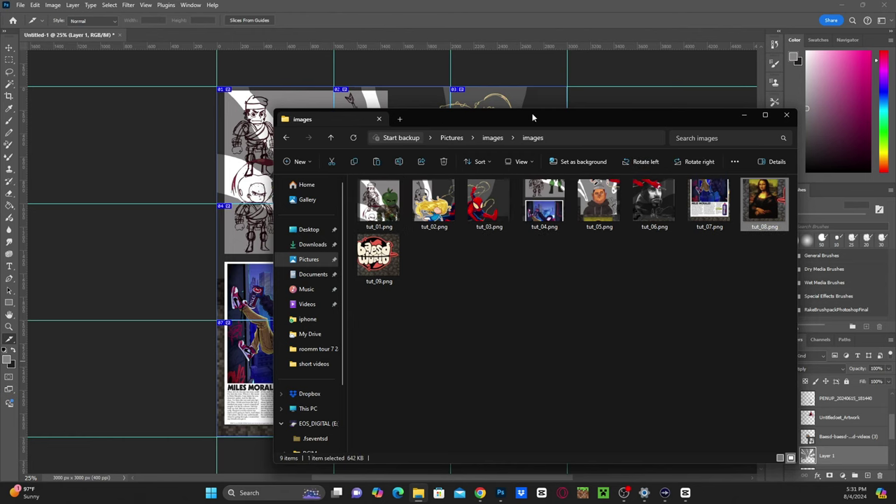
pyautogui.moveTo(532, 118); pyautogui.dragTo(506, 79)
pyautogui.click(353, 217)
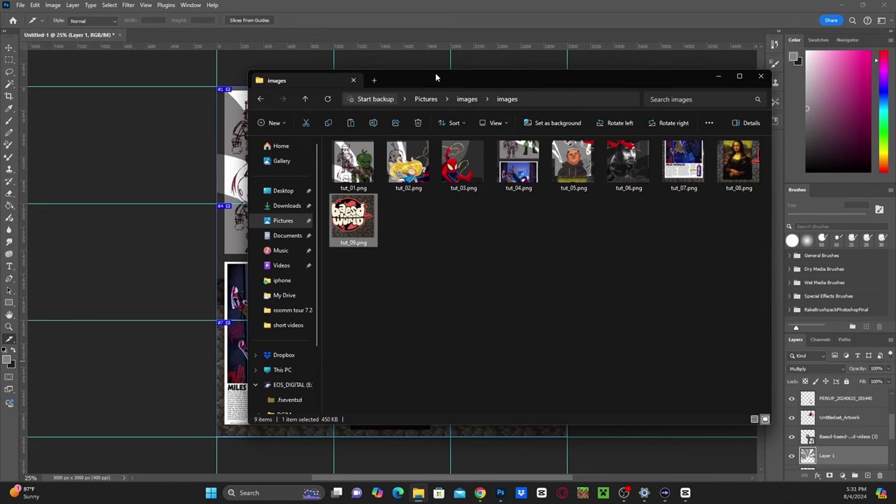
pyautogui.moveTo(432, 75); pyautogui.dragTo(504, 83)
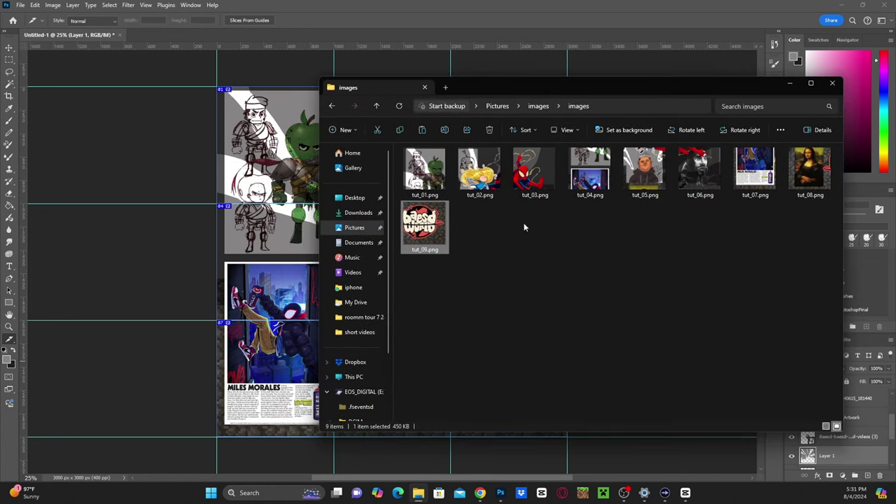
# - Go through the exported slices in reverse order from tut_08.png toward tut_02.png to check the posting sequence
pyautogui.click(817, 168)
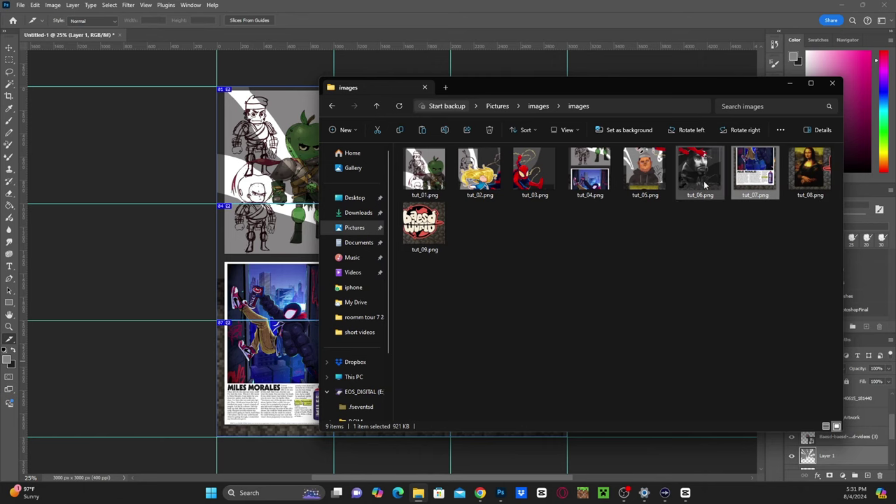
pyautogui.click(637, 175)
pyautogui.click(590, 171)
pyautogui.click(535, 171)
pyautogui.click(479, 171)
pyautogui.moveTo(537, 88); pyautogui.dragTo(450, 83)
pyautogui.click(337, 221)
pyautogui.click(719, 171)
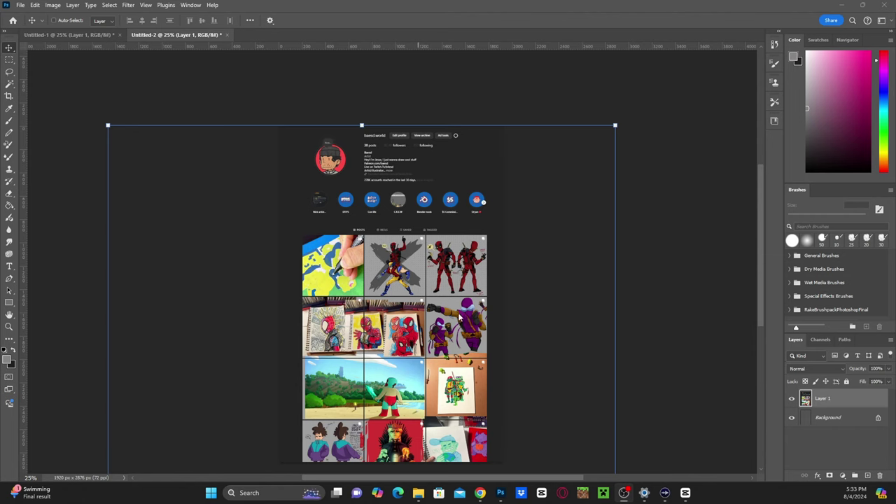
# - Slide the profile screenshot layer up and down in Untitled-2 to examine the feed's grid rows
pyautogui.moveTo(436, 381); pyautogui.dragTo(434, 374)
pyautogui.hotkey('ctrl', 'z')
pyautogui.moveTo(414, 332); pyautogui.dragTo(425, 273)
pyautogui.moveTo(423, 355); pyautogui.dragTo(413, 265)
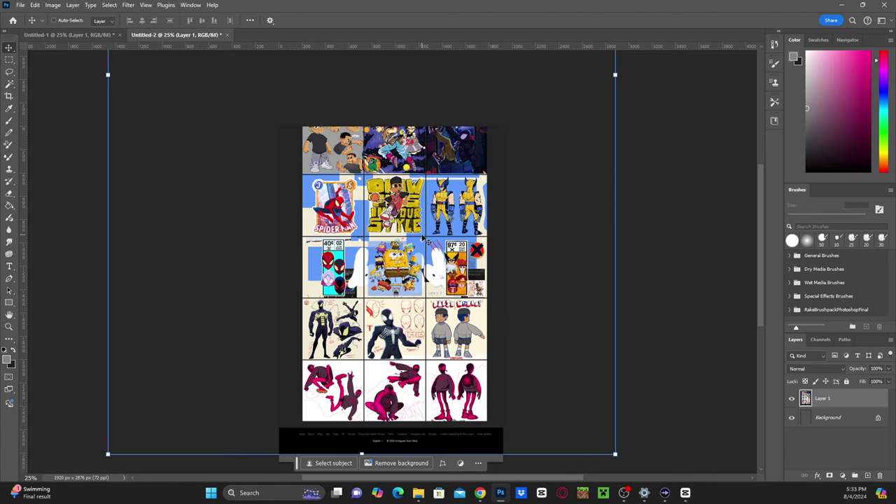
pyautogui.moveTo(443, 361); pyautogui.dragTo(432, 429)
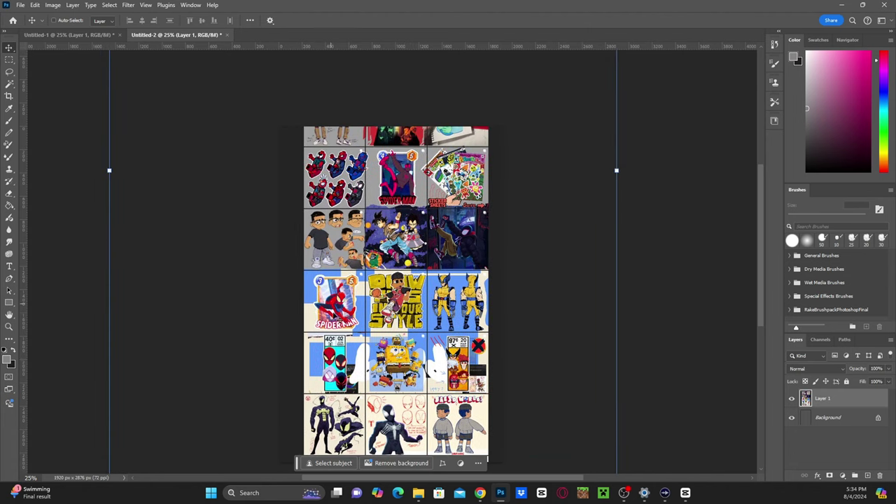
pyautogui.moveTo(454, 246); pyautogui.dragTo(379, 306)
pyautogui.moveTo(436, 218); pyautogui.dragTo(431, 272)
pyautogui.moveTo(387, 232); pyautogui.dragTo(394, 252)
pyautogui.moveTo(403, 184); pyautogui.dragTo(406, 246)
pyautogui.moveTo(389, 210); pyautogui.dragTo(390, 252)
pyautogui.moveTo(410, 184); pyautogui.dragTo(418, 241)
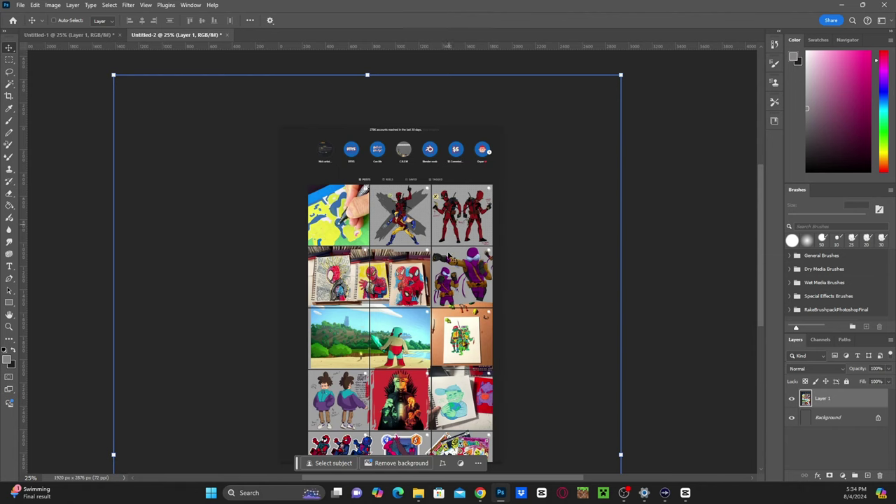
pyautogui.moveTo(427, 200); pyautogui.dragTo(423, 249)
# - Place all nine exported tut images from File Explorer into Untitled-2 and select their layers together
pyautogui.hotkey('alt', 'Tab')
pyautogui.click(334, 273)
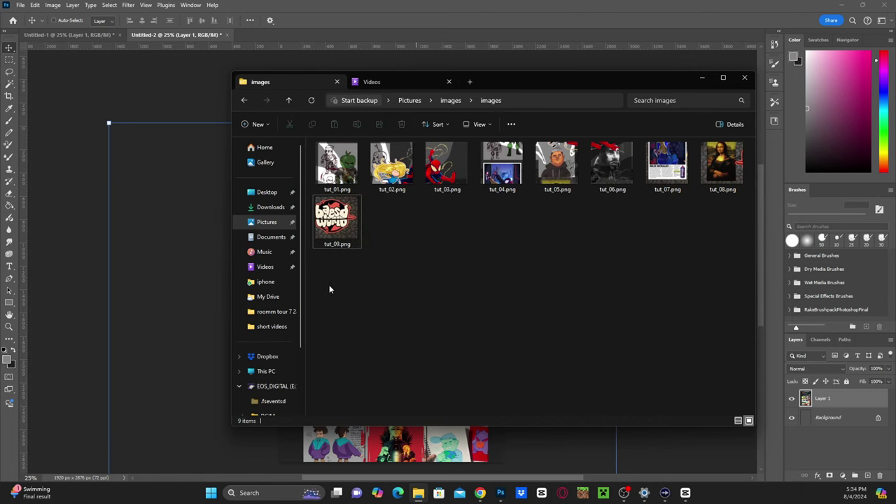
pyautogui.moveTo(332, 271); pyautogui.dragTo(746, 143)
pyautogui.moveTo(351, 165); pyautogui.dragTo(184, 271)
pyautogui.keyDown('shift'); pyautogui.click(838, 426); pyautogui.keyUp('shift')
pyautogui.scroll(4, 644, 362)
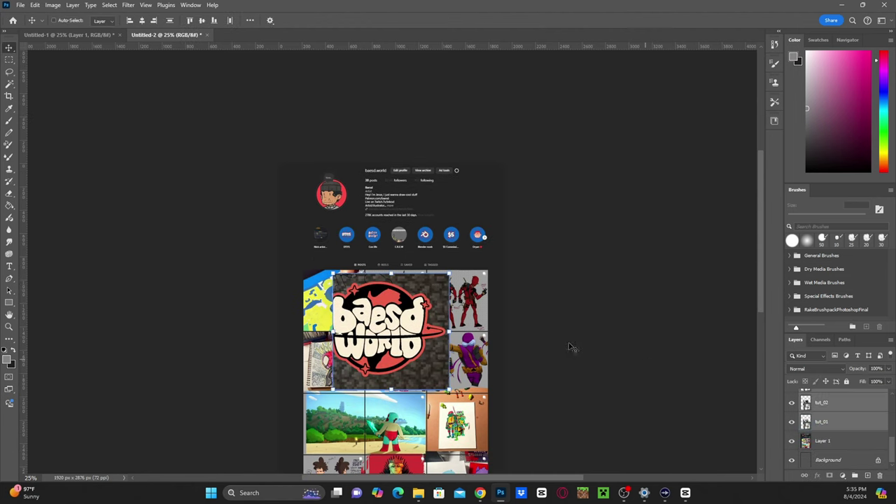
# - Scale the stacked tiles to one feed cell and fit them over the third cell of the second row
pyautogui.hotkey('ctrl', 't')
pyautogui.moveTo(334, 272); pyautogui.dragTo(447, 348)
pyautogui.moveTo(448, 348); pyautogui.dragTo(453, 345)
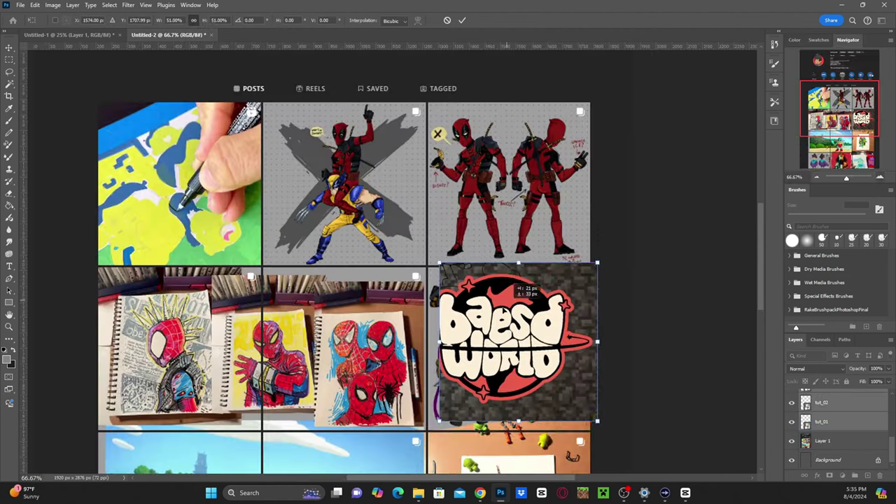
pyautogui.moveTo(505, 291); pyautogui.dragTo(489, 298)
pyautogui.moveTo(588, 426); pyautogui.dragTo(590, 430)
pyautogui.press('Return')
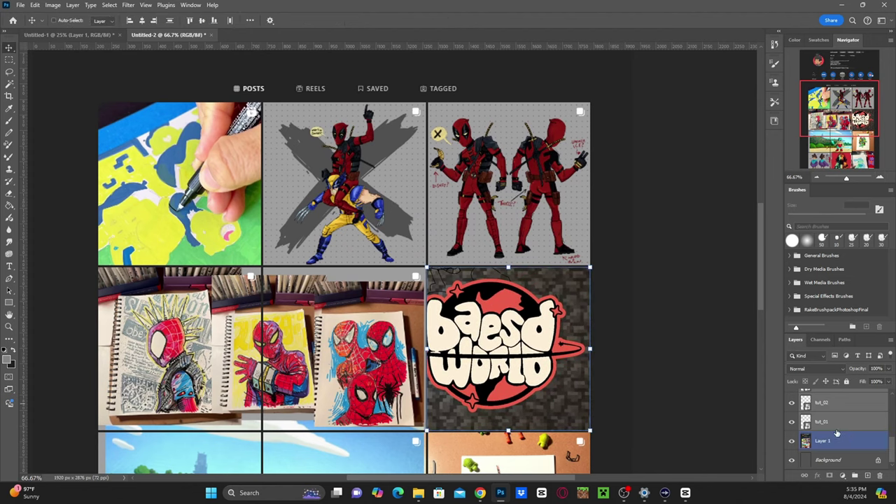
# - Move tut_08 to the middle cell and tut_07 to the first cell of the feed's second row
pyautogui.scroll(5, 840, 420)
pyautogui.click(844, 398)
pyautogui.click(844, 417)
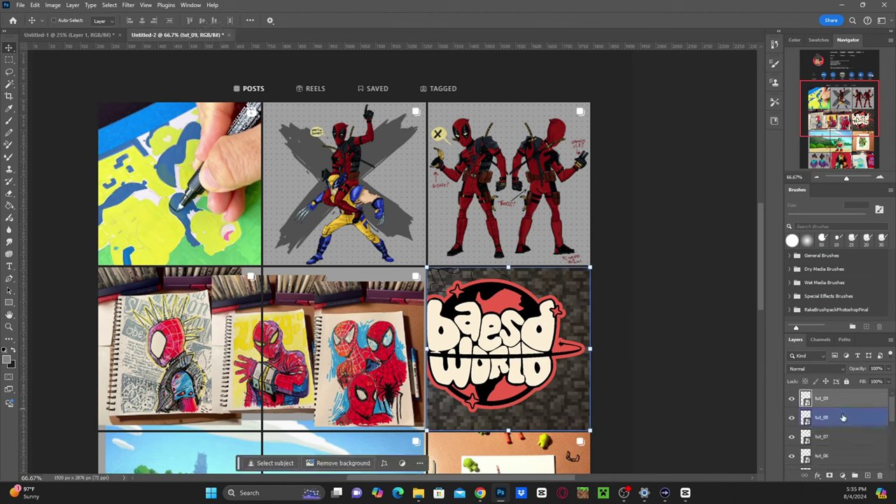
pyautogui.click(843, 418)
pyautogui.moveTo(536, 351); pyautogui.dragTo(372, 343)
pyautogui.click(476, 319)
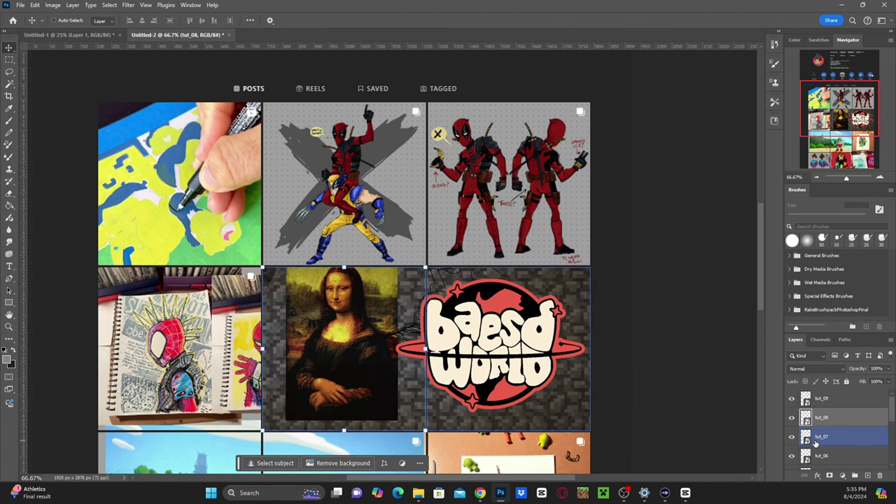
pyautogui.moveTo(476, 319); pyautogui.dragTo(170, 321)
# - Move tut_06 to the third cell and tut_05 to the middle cell of the feed's first row
pyautogui.click(814, 456)
pyautogui.moveTo(492, 352); pyautogui.dragTo(480, 188)
pyautogui.scroll(-1, 819, 432)
pyautogui.click(837, 456)
pyautogui.moveTo(513, 322); pyautogui.dragTo(336, 133)
pyautogui.moveTo(400, 210); pyautogui.dragTo(386, 207)
# - Move tut_04 into the first cell of the feed's first row, aligned above tut_07
pyautogui.keyDown('ctrl'); pyautogui.click(515, 330); pyautogui.keyUp('ctrl')
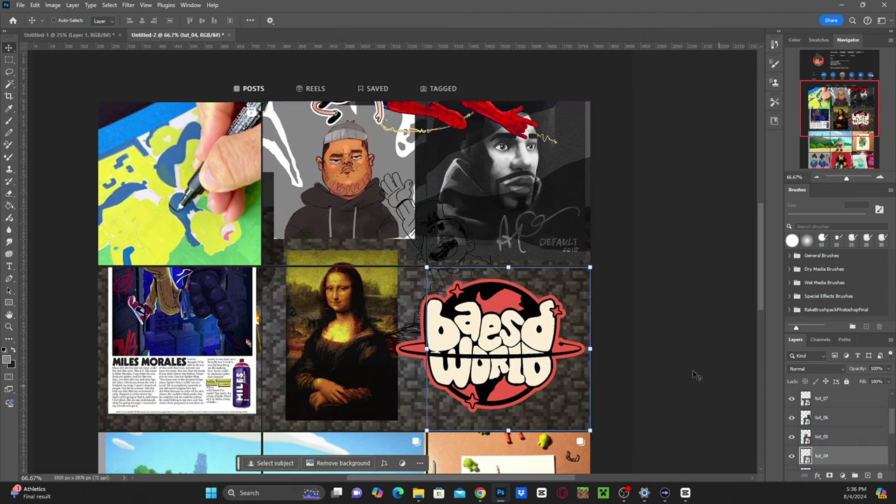
pyautogui.moveTo(526, 202); pyautogui.dragTo(186, 201)
pyautogui.moveTo(186, 202)
pyautogui.mouseDown()
pyautogui.moveTo(183, 176)
pyautogui.moveTo(192, 169)
pyautogui.mouseUp()
pyautogui.moveTo(183, 182); pyautogui.dragTo(161, 182)
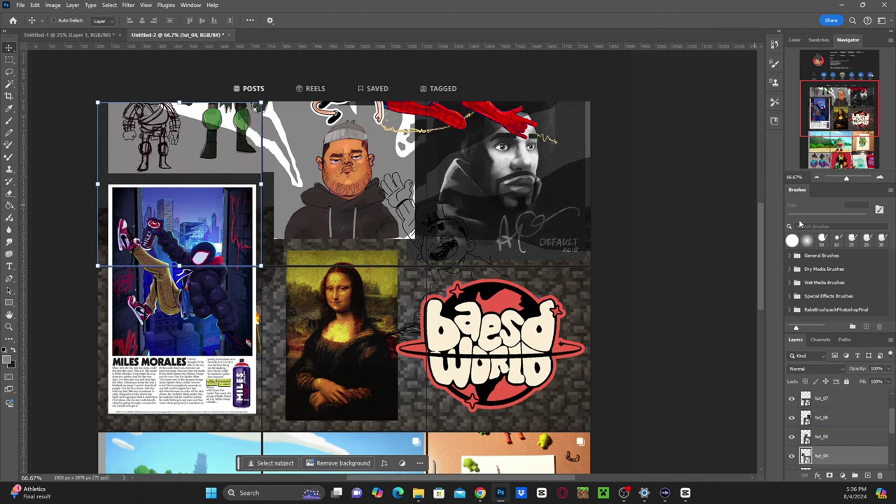
# - Select all the tut tile layers down to tut_01 together and move them down by one feed row
pyautogui.scroll(1, 564, 238)
pyautogui.scroll(1, 562, 236)
pyautogui.scroll(-2, 562, 236)
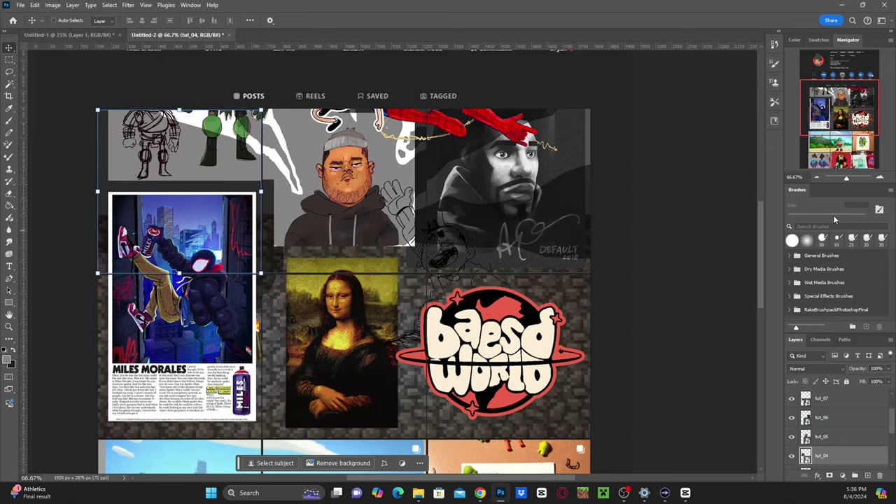
pyautogui.click(816, 177)
pyautogui.click(816, 177)
pyautogui.click(843, 417)
pyautogui.scroll(-3, 838, 407)
pyautogui.click(839, 402)
pyautogui.click(839, 422)
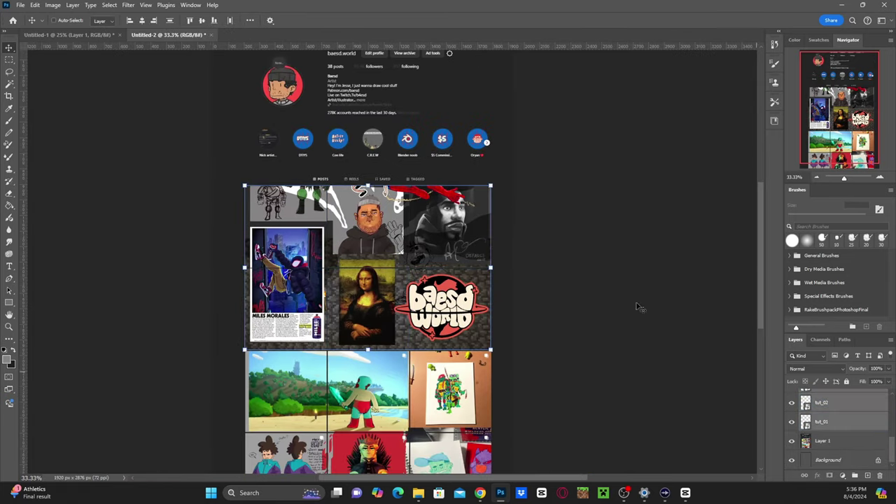
pyautogui.moveTo(428, 236); pyautogui.dragTo(428, 318)
# - Move tut_03 to the third cell and tut_02 to the middle cell of the feed's first row
pyautogui.scroll(3, 826, 432)
pyautogui.click(826, 424)
pyautogui.scroll(-2, 829, 426)
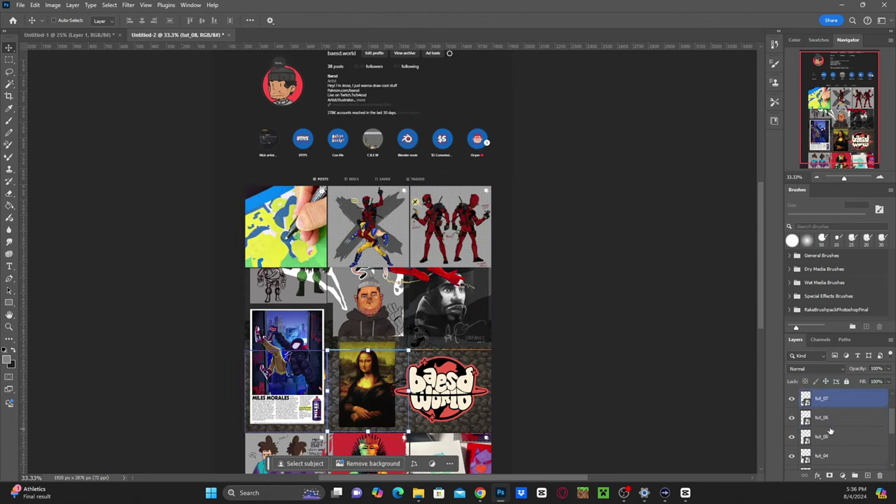
pyautogui.scroll(-1, 846, 436)
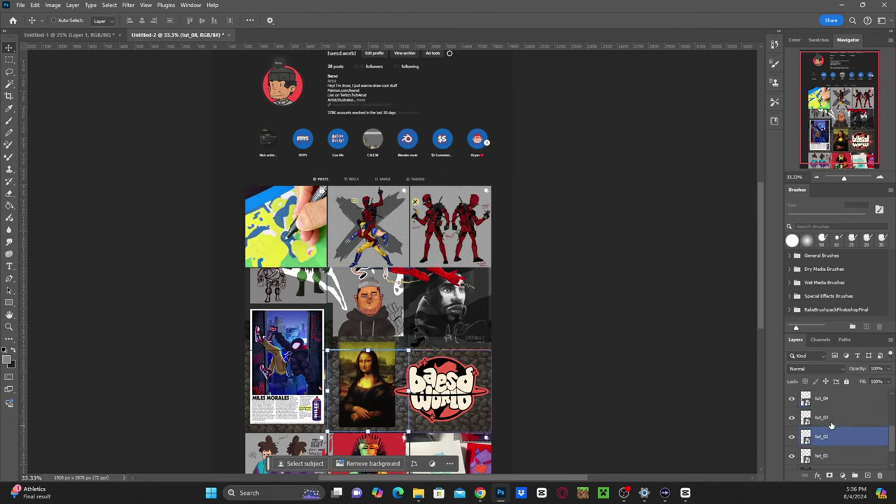
pyautogui.click(833, 417)
pyautogui.moveTo(448, 361); pyautogui.dragTo(449, 227)
pyautogui.click(841, 446)
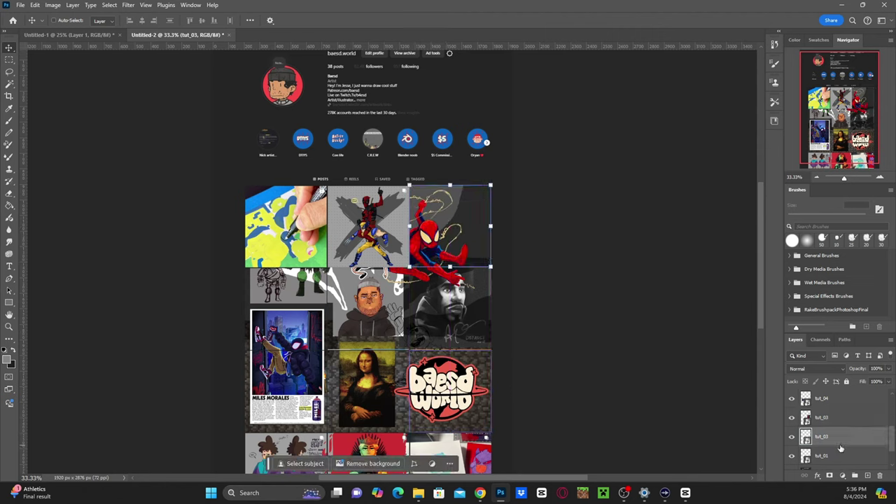
pyautogui.moveTo(448, 383); pyautogui.dragTo(375, 231)
# - Move tut_01 into the first cell of the feed's first row and nudge it right and down to align with its neighbours
pyautogui.click(840, 456)
pyautogui.moveTo(456, 359)
pyautogui.mouseDown()
pyautogui.moveTo(294, 196)
pyautogui.moveTo(290, 222)
pyautogui.mouseUp()
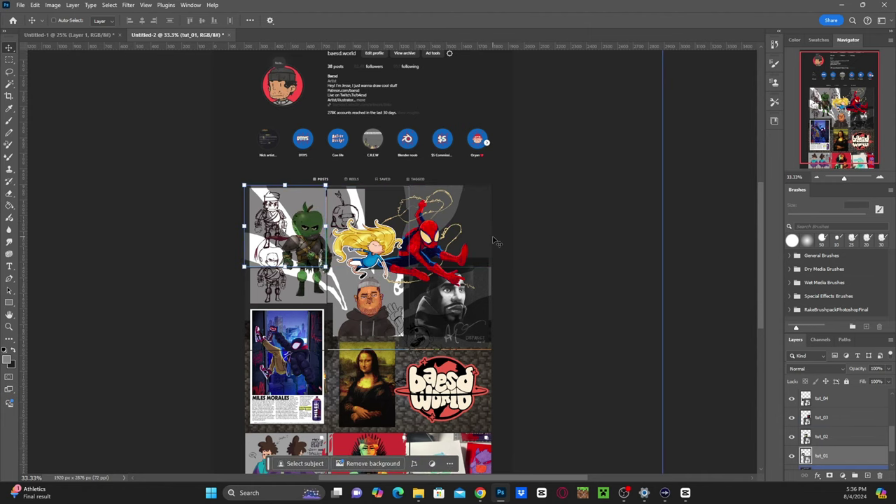
pyautogui.press('Right')
pyautogui.press('Down')
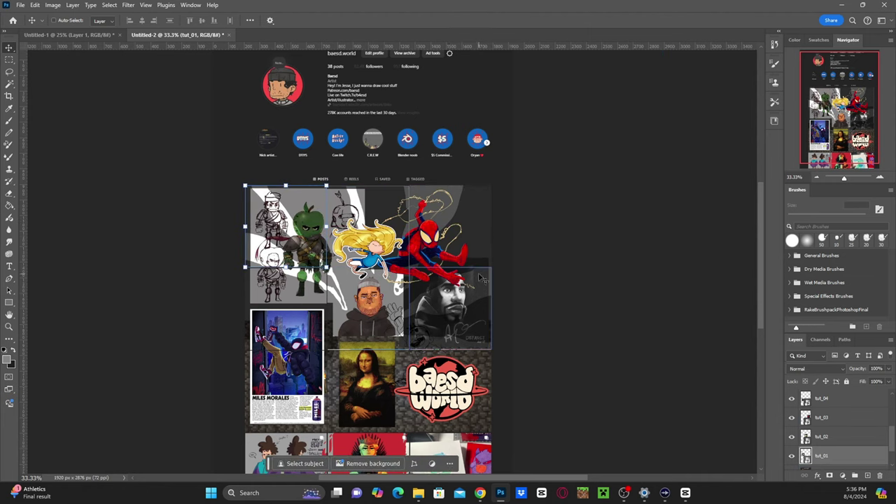
pyautogui.scroll(-1, 452, 252)
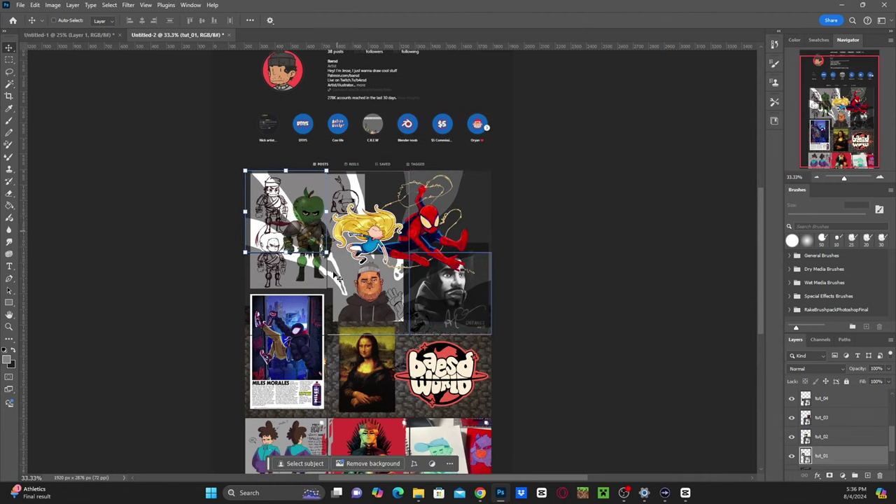